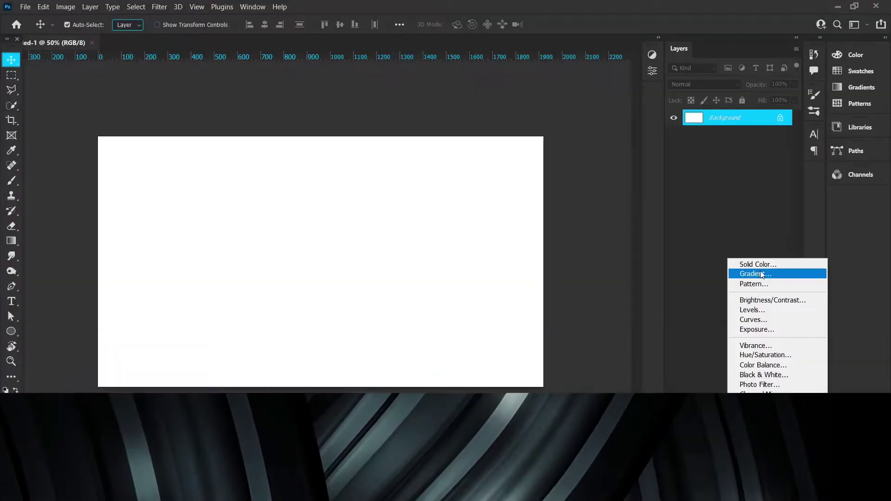
Add a Foreground to Background gradient fill layer with a near-black dark grey left stop.
{"action": "left_click", "coordinate": [763, 273]}
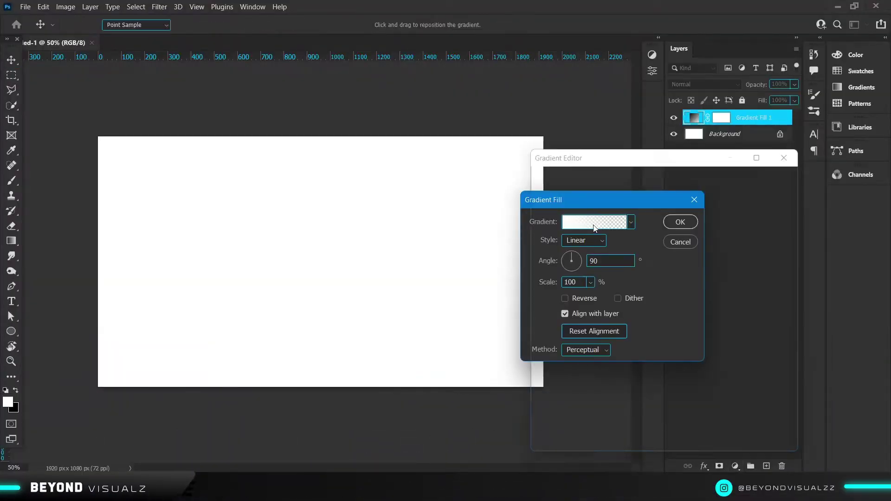
{"action": "left_click", "coordinate": [550, 264]}
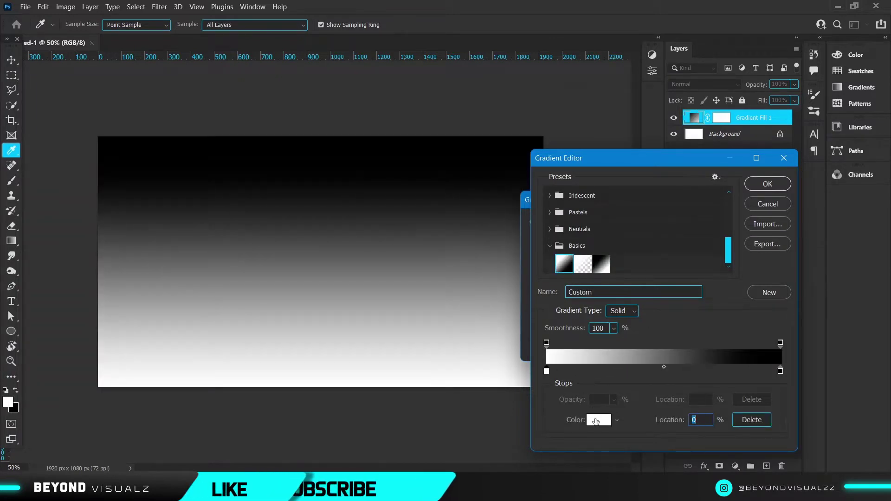
{"action": "double_click", "coordinate": [547, 371]}
{"action": "left_click", "coordinate": [543, 247]}
{"action": "left_click_drag", "start_coordinate": [543, 247], "coordinate": [545, 251]}
{"action": "left_click", "coordinate": [811, 121]}
{"action": "left_click", "coordinate": [743, 193]}
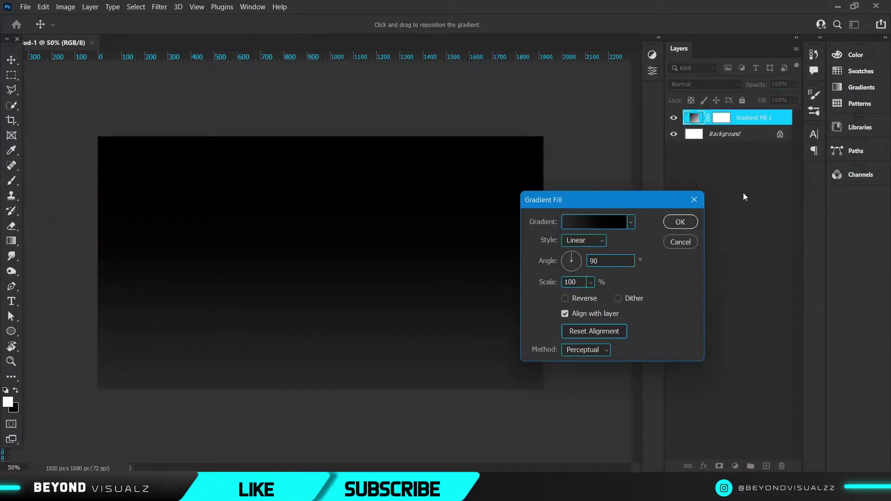
Set the gradient style to Reflected, enlarge its scale to 188%, and confirm.
{"action": "left_click", "coordinate": [584, 240]}
{"action": "left_click", "coordinate": [573, 262]}
{"action": "left_click", "coordinate": [584, 240]}
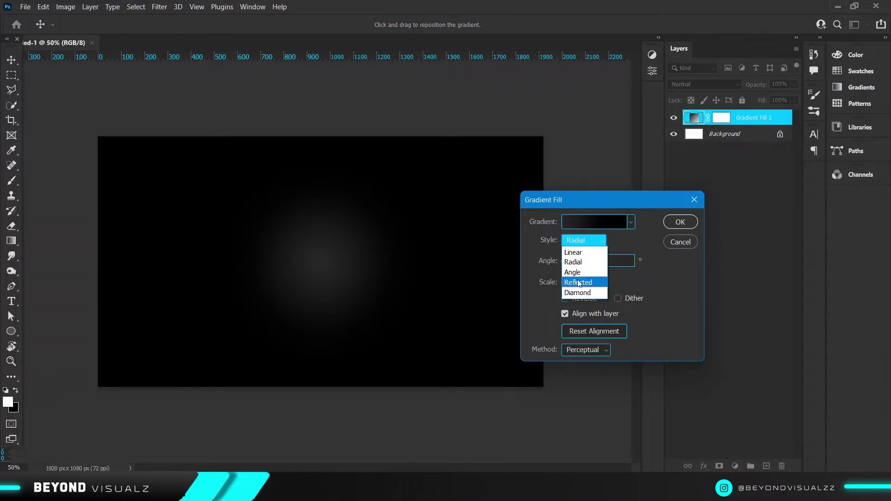
{"action": "left_click", "coordinate": [578, 283]}
{"action": "left_click_drag", "start_coordinate": [590, 282], "coordinate": [596, 298]}
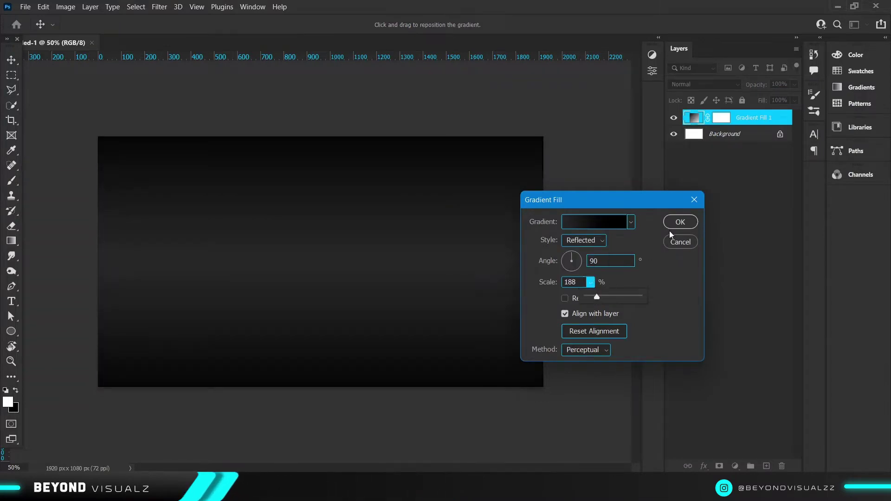
{"action": "left_click", "coordinate": [681, 223]}
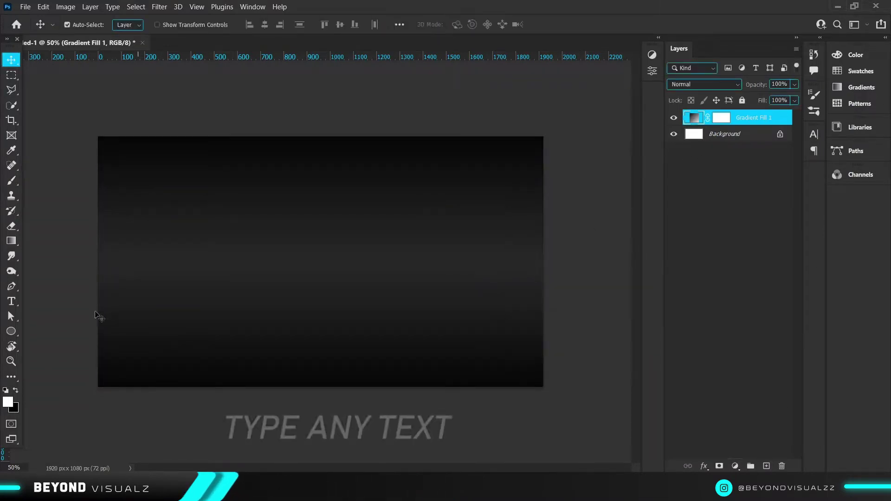
Type 'METAL' and scale it to about 271%, rotated vertical.
{"action": "left_click", "coordinate": [11, 301]}
{"action": "left_click", "coordinate": [450, 214]}
{"action": "type", "text": "M"}
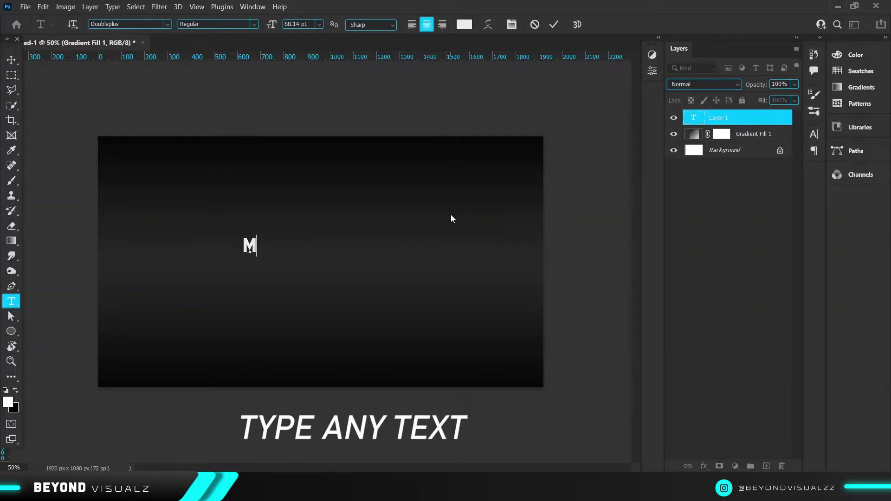
{"action": "type", "text": "ETAL"}
{"action": "key", "text": "ctrl+Return"}
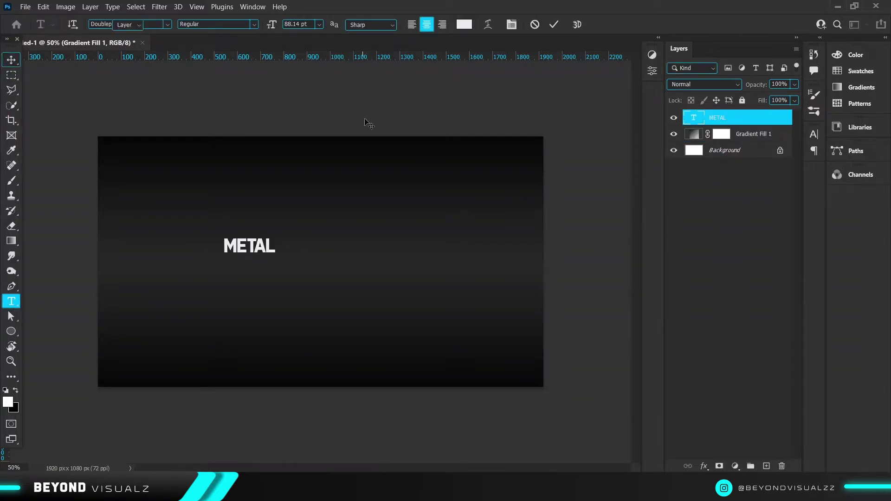
{"action": "key", "text": "ctrl+t"}
{"action": "mouse_move", "coordinate": [277, 254]}
{"action": "left_mouse_down"}
{"action": "mouse_move", "coordinate": [345, 269]}
{"action": "mouse_move", "coordinate": [223, 160]}
{"action": "left_mouse_up"}
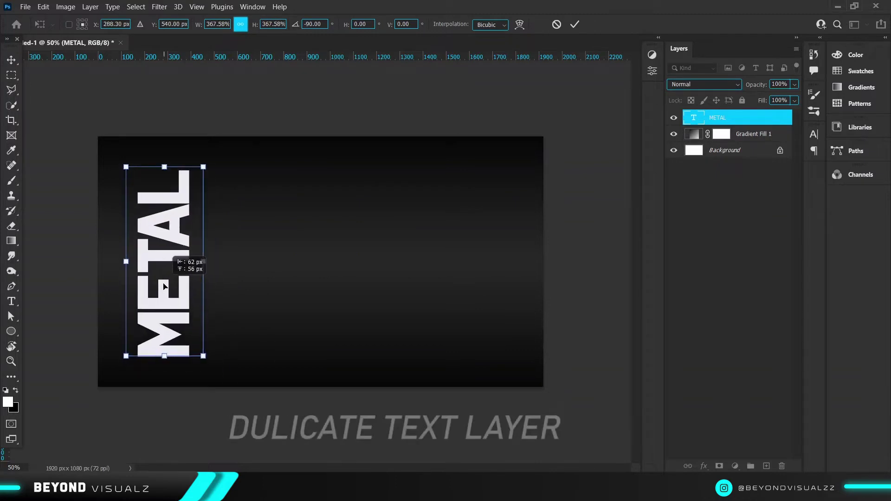
{"action": "key", "text": "Return"}
Create three more METAL copies, each shifted about 396 px further right.
{"action": "key", "text": "ctrl+alt+t"}
{"action": "mouse_move", "coordinate": [164, 240]}
{"action": "left_mouse_down"}
{"action": "mouse_move", "coordinate": [352, 240]}
{"action": "mouse_move", "coordinate": [436, 222]}
{"action": "left_mouse_up"}
{"action": "key", "text": "Return"}
{"action": "key", "text": "ctrl+alt+t"}
{"action": "key", "text": "Return"}
{"action": "key", "text": "ctrl+alt+t"}
{"action": "key", "text": "Return"}
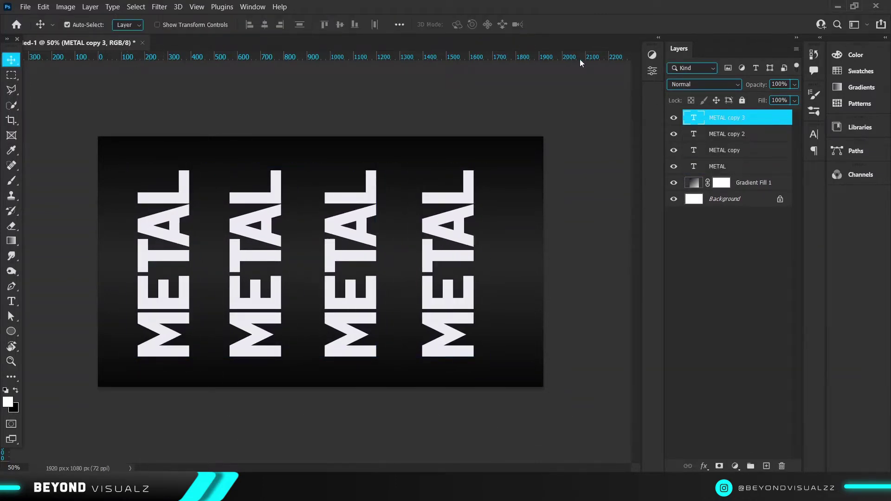
Rasterize the four METAL text layers and merge them into one layer.
{"action": "left_click", "coordinate": [731, 168], "text": "shift"}
{"action": "right_click", "coordinate": [724, 153]}
{"action": "left_click", "coordinate": [748, 191]}
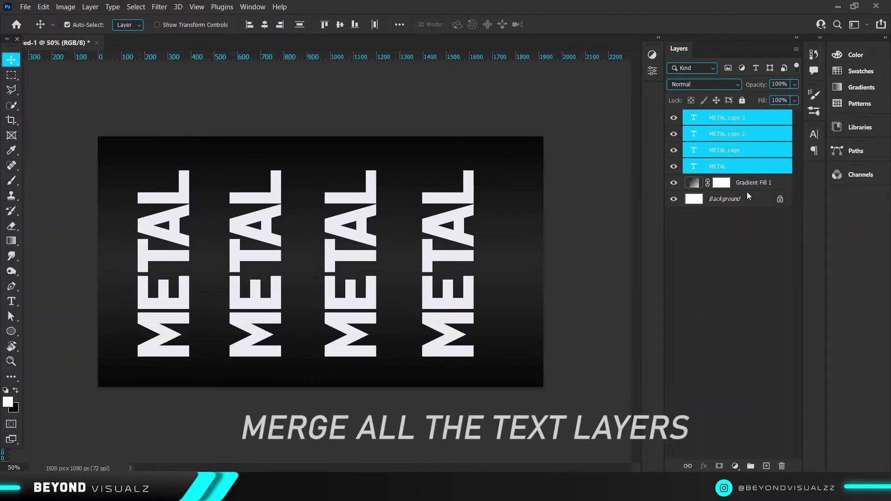
{"action": "right_click", "coordinate": [719, 157]}
{"action": "left_click", "coordinate": [751, 347]}
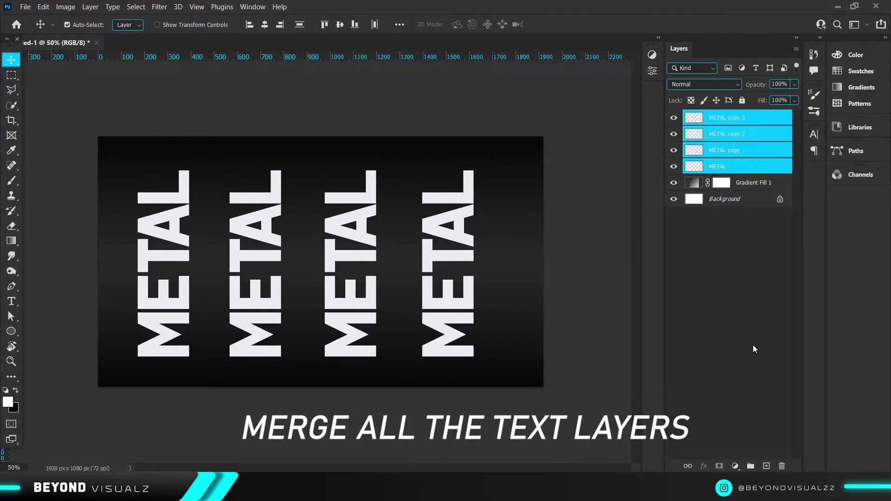
Apply a Motion Blur at 0° angle with 2000-pixel distance to the merged text.
{"action": "left_click", "coordinate": [159, 7]}
{"action": "left_click", "coordinate": [338, 205]}
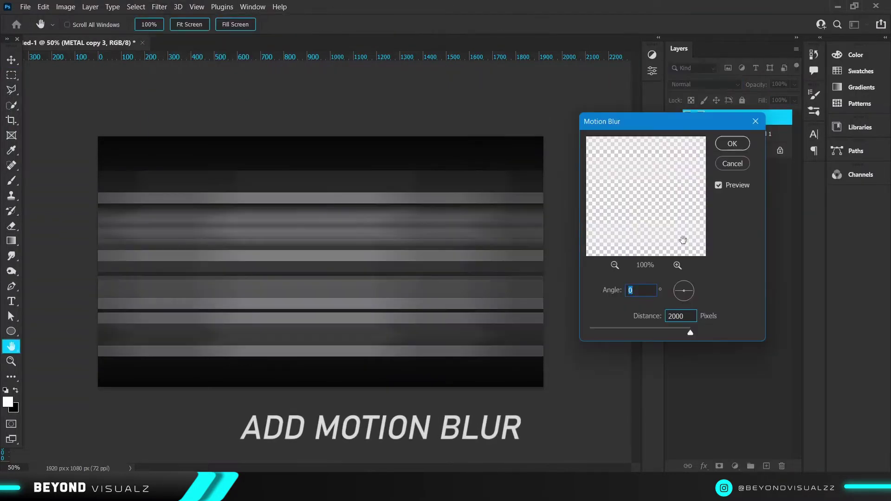
{"action": "left_click", "coordinate": [732, 143]}
{"action": "left_click", "coordinate": [763, 133], "text": "shift"}
{"action": "right_click", "coordinate": [756, 134]}
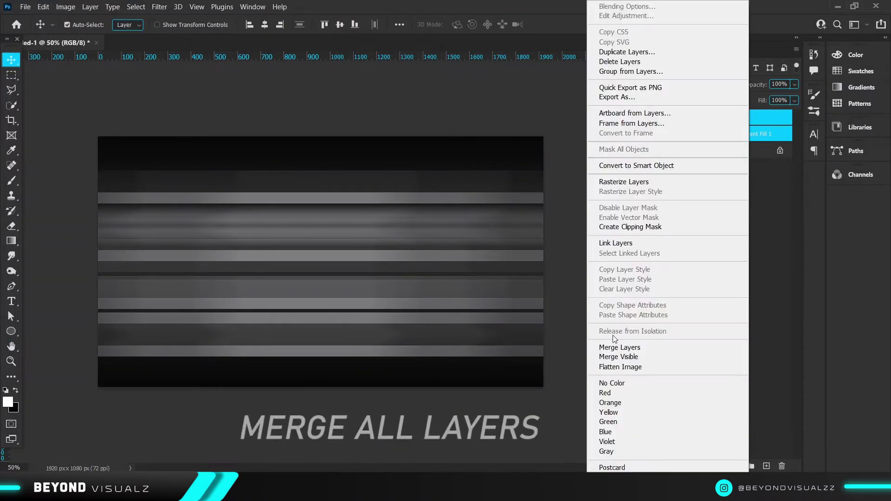
Merge streaks and gradient, then apply Plastic Wrap: Highlight Strength 5, Detail 5, Smoothness 14.
{"action": "left_click", "coordinate": [639, 348]}
{"action": "left_click", "coordinate": [160, 6]}
{"action": "left_click", "coordinate": [179, 68]}
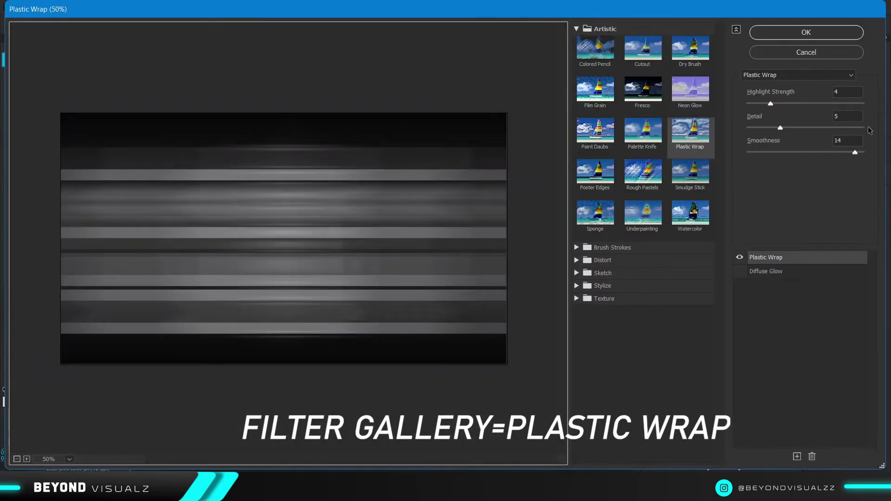
{"action": "left_click_drag", "start_coordinate": [771, 104], "coordinate": [784, 128]}
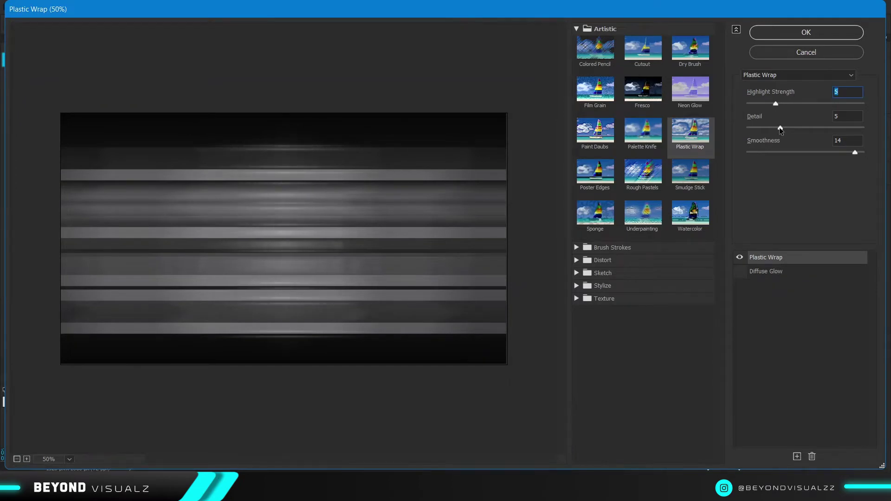
{"action": "left_click", "coordinate": [799, 35]}
{"action": "left_click", "coordinate": [159, 6]}
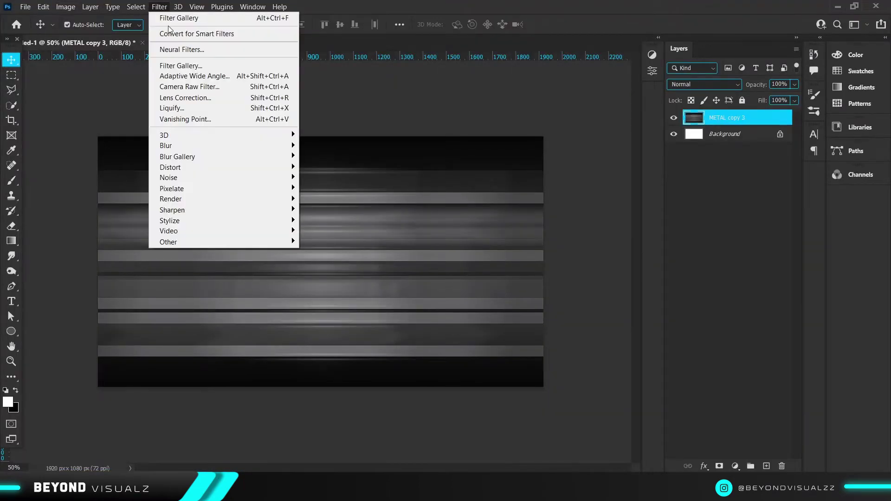
{"action": "left_click", "coordinate": [181, 86]}
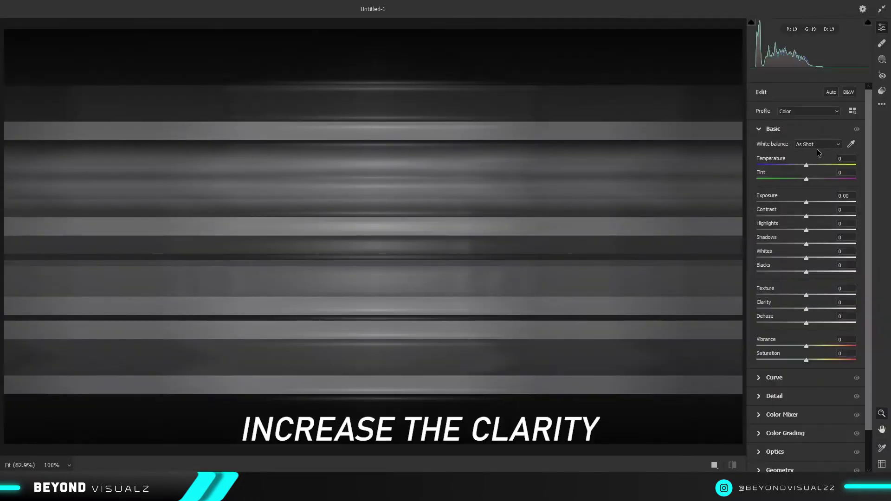
In Camera Raw Basic, set Clarity +32, Exposure −1.05, Contrast +21 and Shadows −36.
{"action": "scroll", "coordinate": [819, 177], "scroll_direction": "down", "scroll_amount": 2}
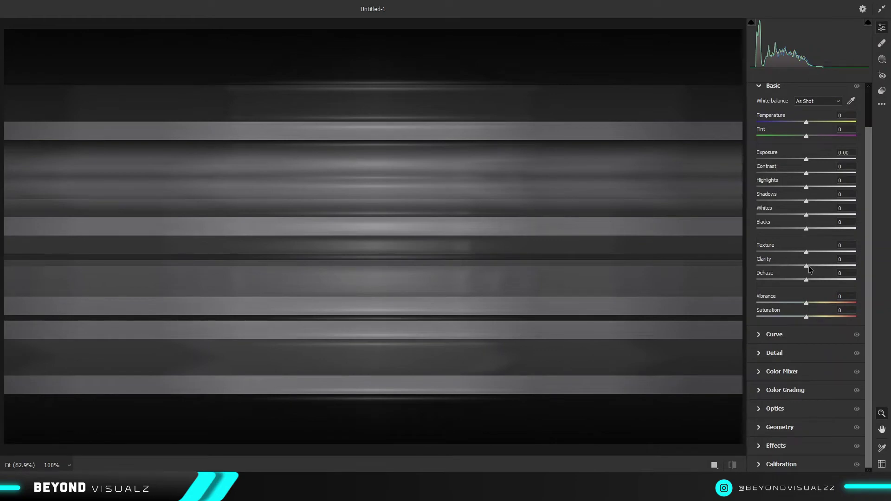
{"action": "left_click_drag", "start_coordinate": [829, 265], "coordinate": [826, 252]}
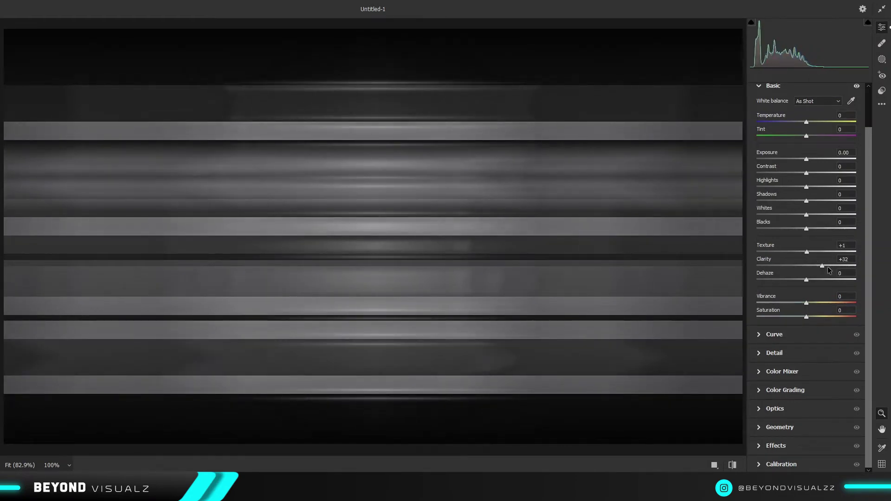
{"action": "left_click_drag", "start_coordinate": [806, 158], "coordinate": [796, 164]}
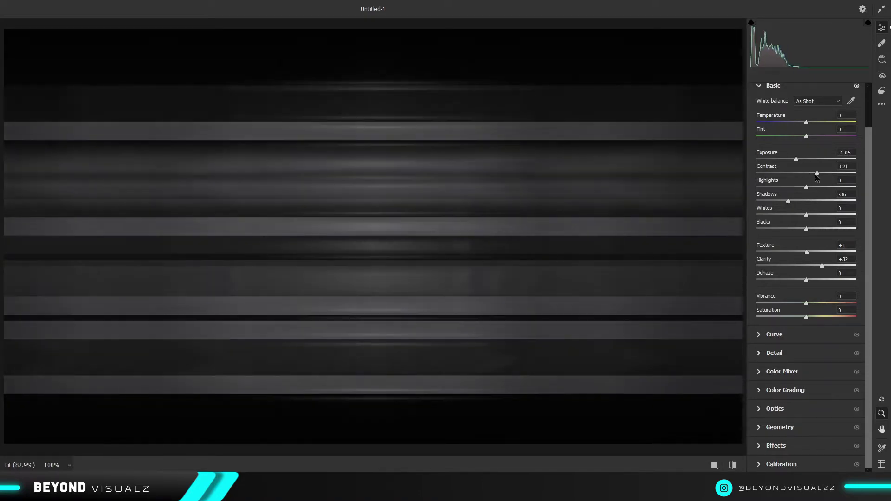
{"action": "left_click", "coordinate": [861, 485]}
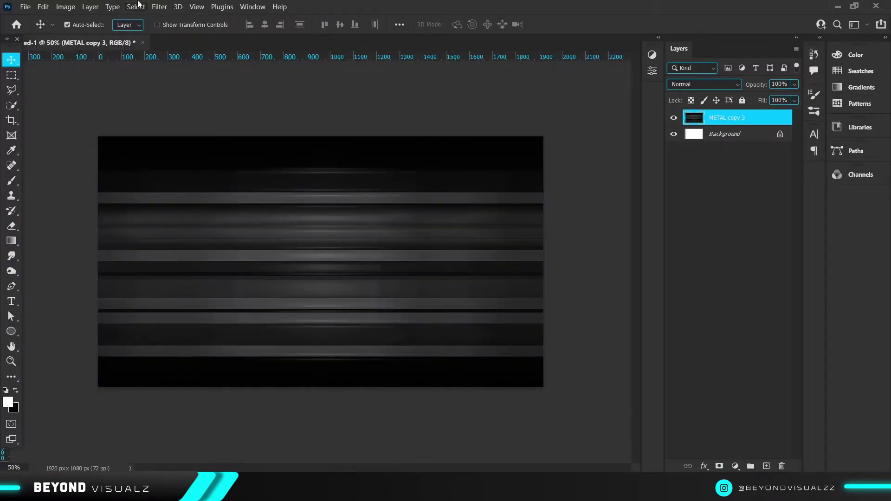
{"action": "left_click", "coordinate": [159, 6]}
Duplicate the streaked metal layer and hide METAL copy 3.
{"action": "key", "text": "Escape"}
{"action": "key", "text": "ctrl+j"}
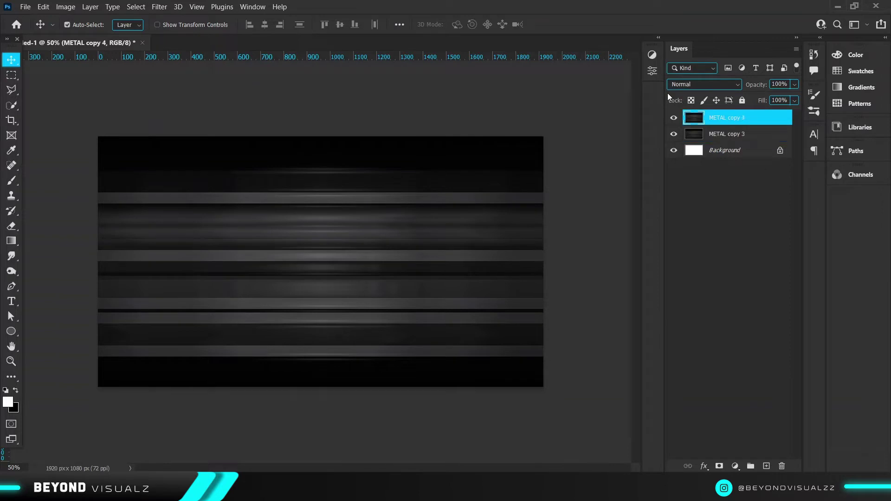
{"action": "left_click", "coordinate": [673, 134]}
{"action": "left_click", "coordinate": [136, 6]}
Add a black Solid Color fill layer above METAL copy 3.
{"action": "left_click", "coordinate": [11, 75]}
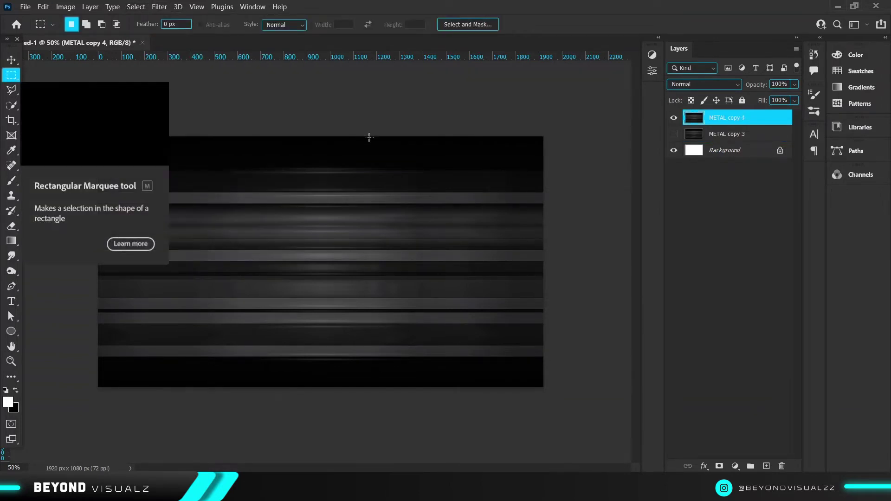
{"action": "left_click", "coordinate": [727, 134]}
{"action": "left_click", "coordinate": [734, 466]}
{"action": "left_click", "coordinate": [752, 264]}
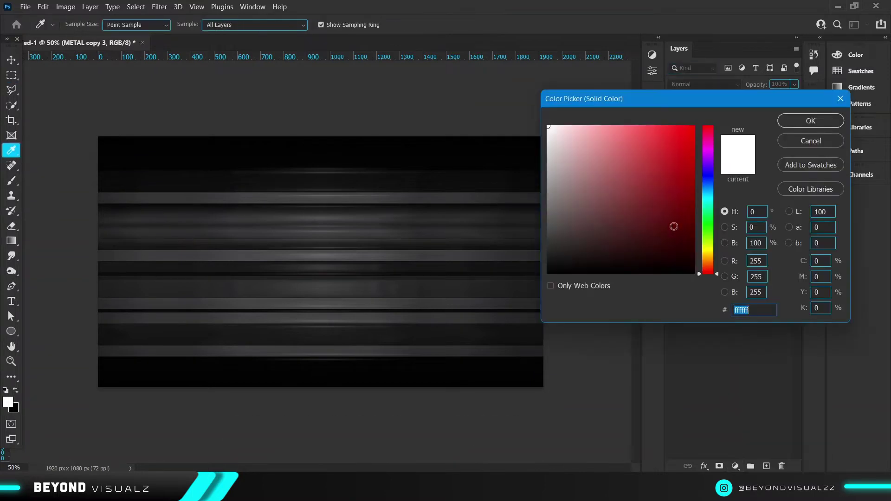
{"action": "left_click", "coordinate": [810, 121]}
Shrink METAL copy 4 to about 92.82% and copy a full-width middle band onto Layer 1.
{"action": "left_click", "coordinate": [727, 117]}
{"action": "left_click", "coordinate": [16, 56]}
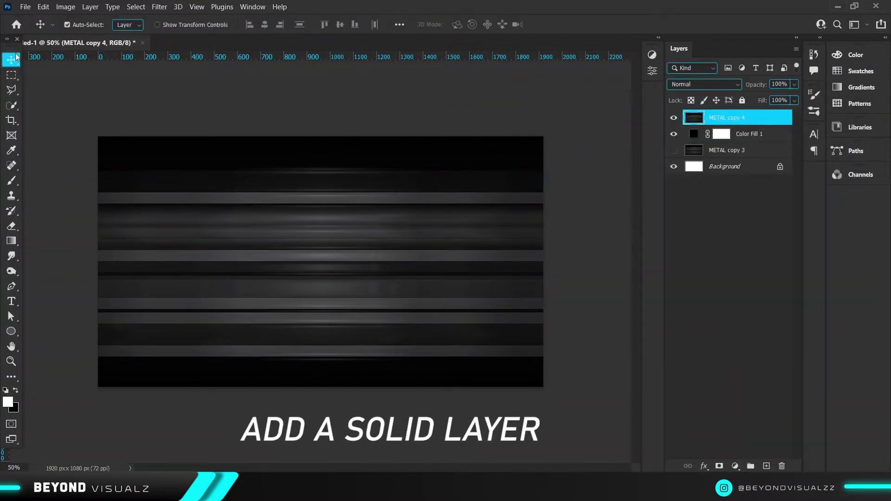
{"action": "key", "text": "ctrl+t"}
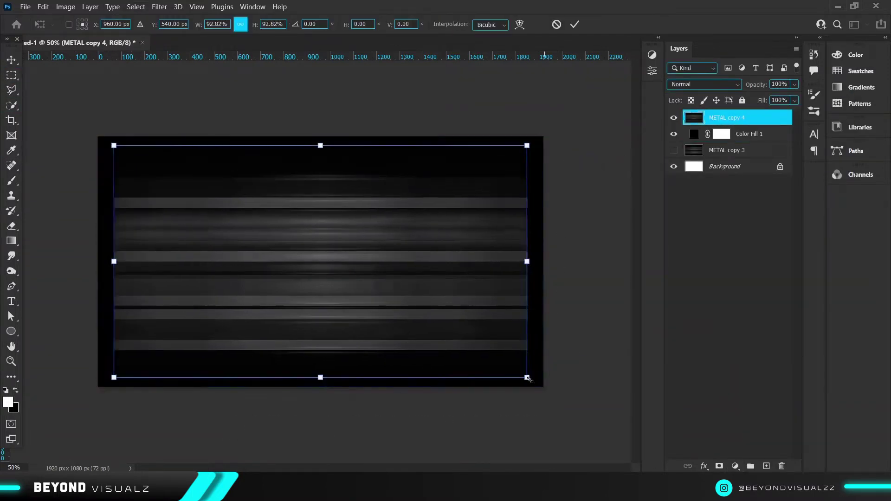
{"action": "key", "text": "Escape"}
{"action": "key", "text": "m"}
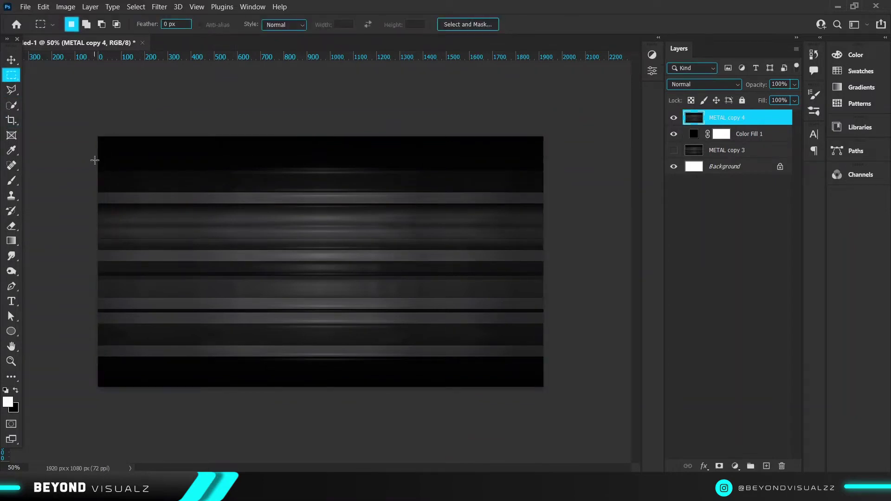
{"action": "left_click_drag", "start_coordinate": [94, 160], "coordinate": [563, 362]}
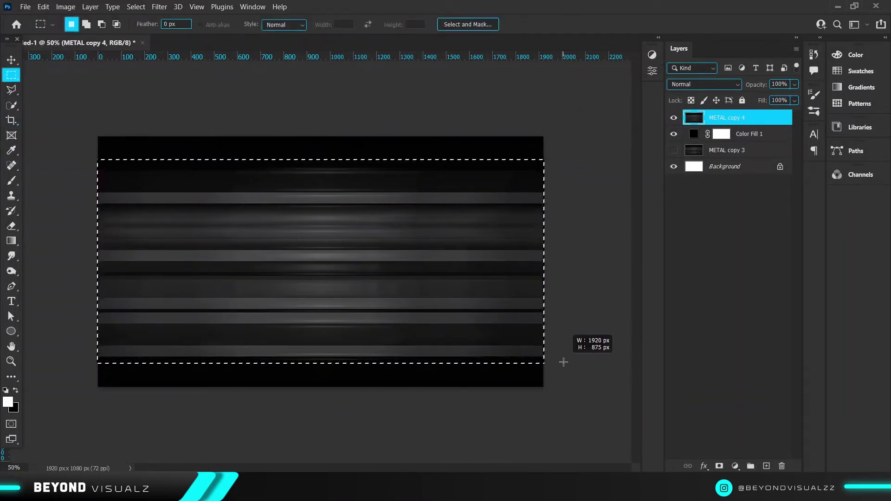
{"action": "left_click_drag", "start_coordinate": [563, 362], "coordinate": [564, 362]}
{"action": "key", "text": "ctrl+j"}
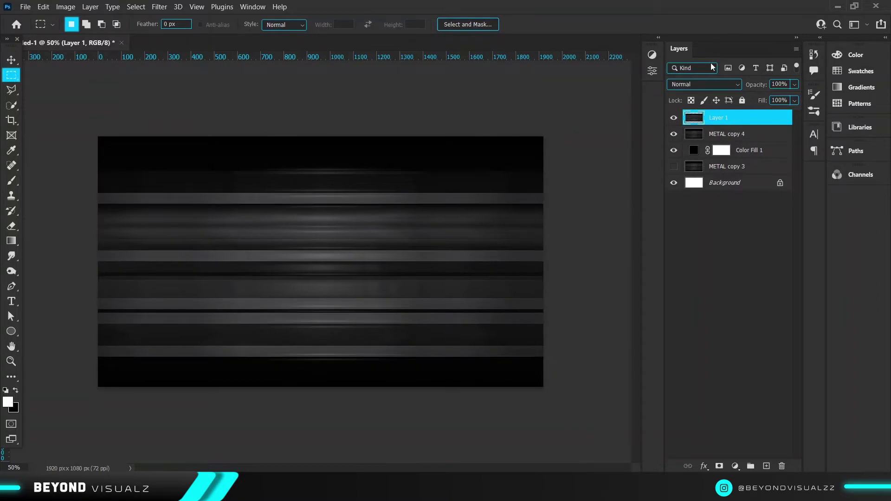
Delete the METAL copy 4 layer and select Layer 1.
{"action": "left_click", "coordinate": [712, 134]}
{"action": "key", "text": "Delete"}
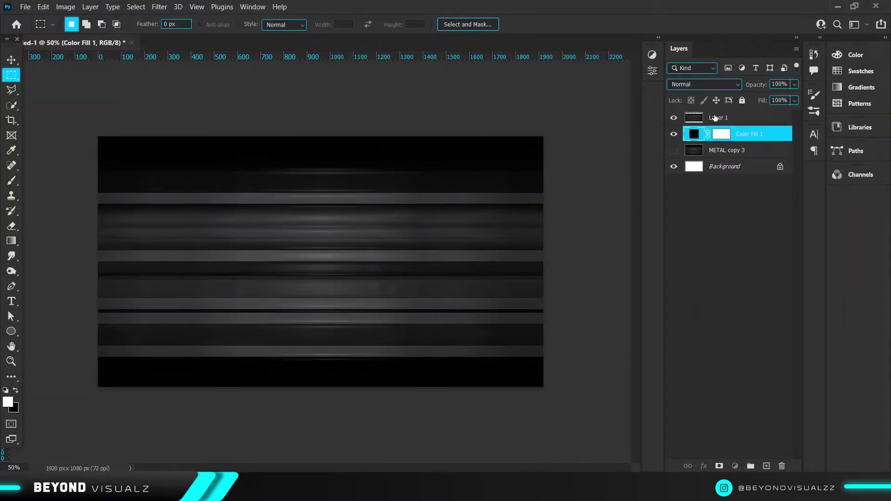
{"action": "left_click", "coordinate": [715, 118]}
{"action": "left_click", "coordinate": [159, 7]}
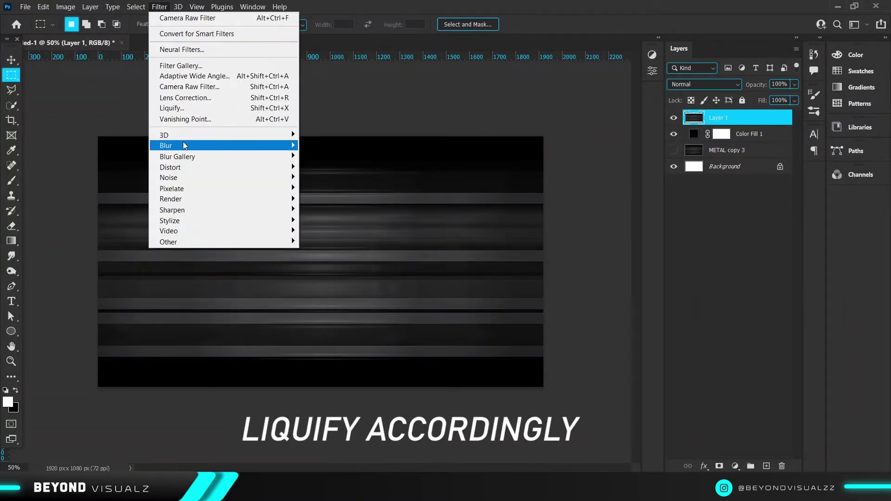
Bend Layer 1's stripes into flowing waves with Liquify Forward Warp at brush size 1600.
{"action": "left_click", "coordinate": [177, 108]}
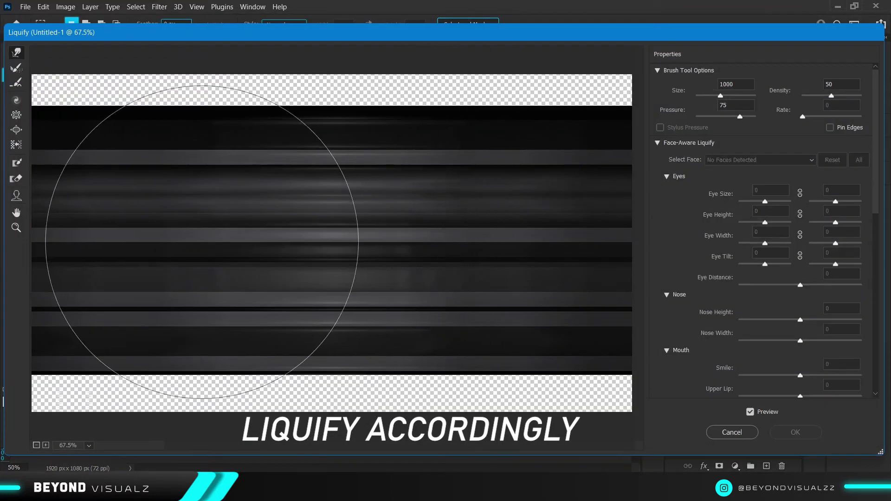
{"action": "mouse_move", "coordinate": [189, 235]}
{"action": "left_mouse_down"}
{"action": "mouse_move", "coordinate": [199, 226]}
{"action": "mouse_move", "coordinate": [468, 232]}
{"action": "left_mouse_up"}
{"action": "key", "text": "bracketright"}
{"action": "key", "text": "bracketright"}
{"action": "key", "text": "bracketright"}
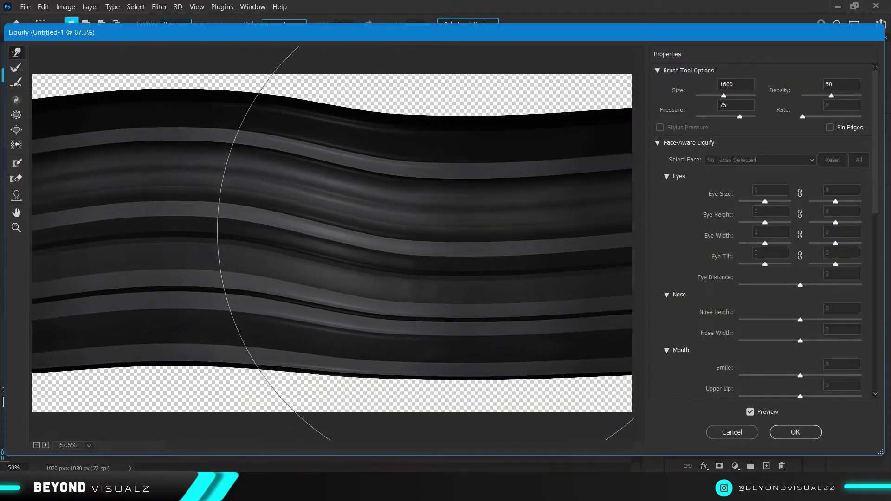
{"action": "left_click", "coordinate": [795, 431]}
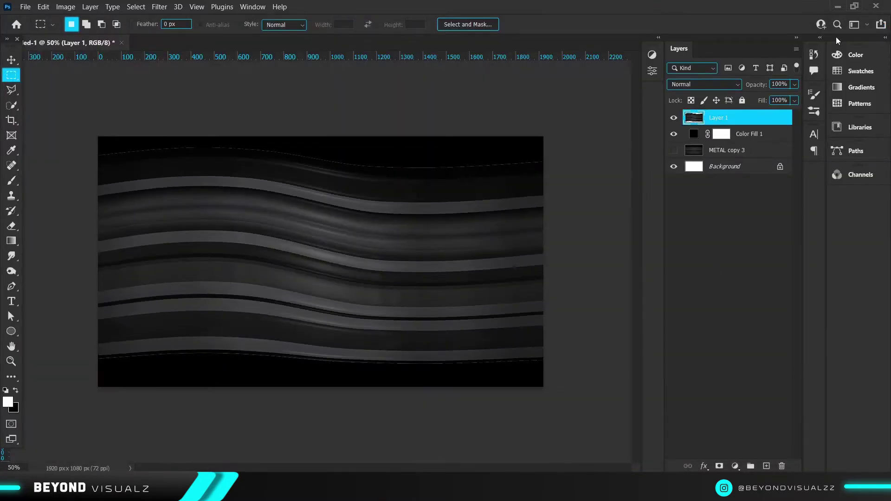
Contract the selection by 5 pixels, then deselect.
{"action": "left_click", "coordinate": [167, 8]}
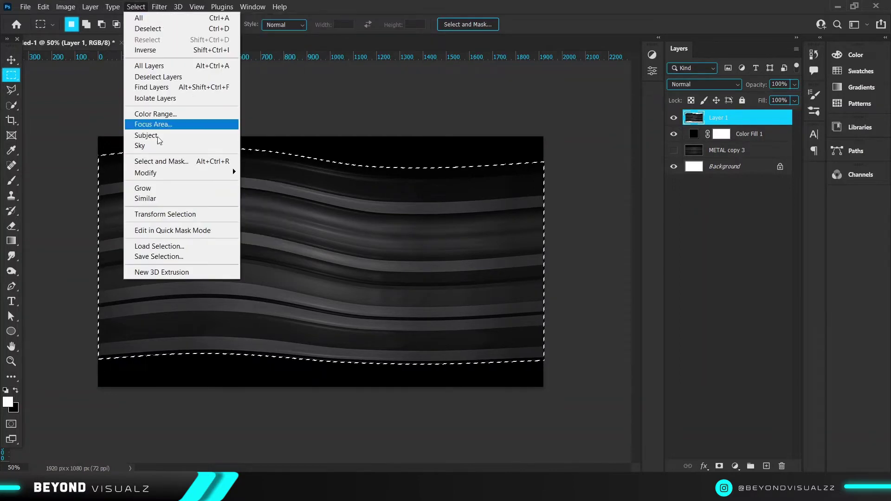
{"action": "left_click", "coordinate": [296, 205]}
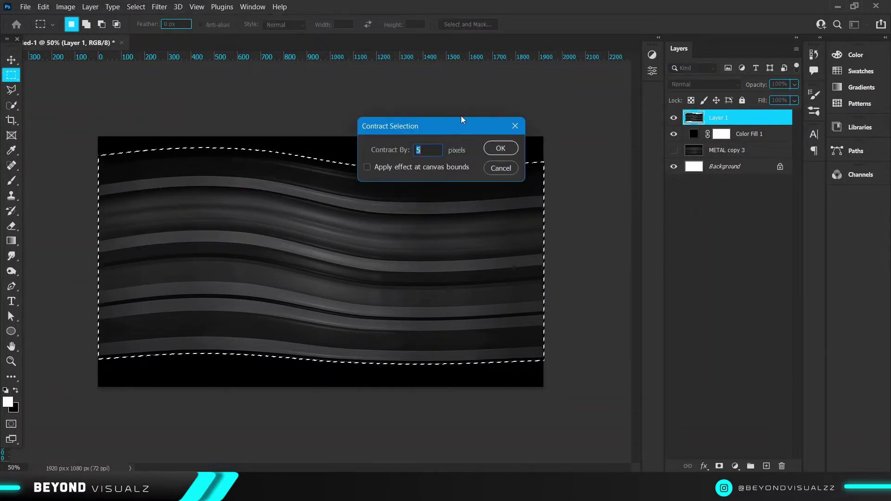
{"action": "left_click", "coordinate": [499, 147]}
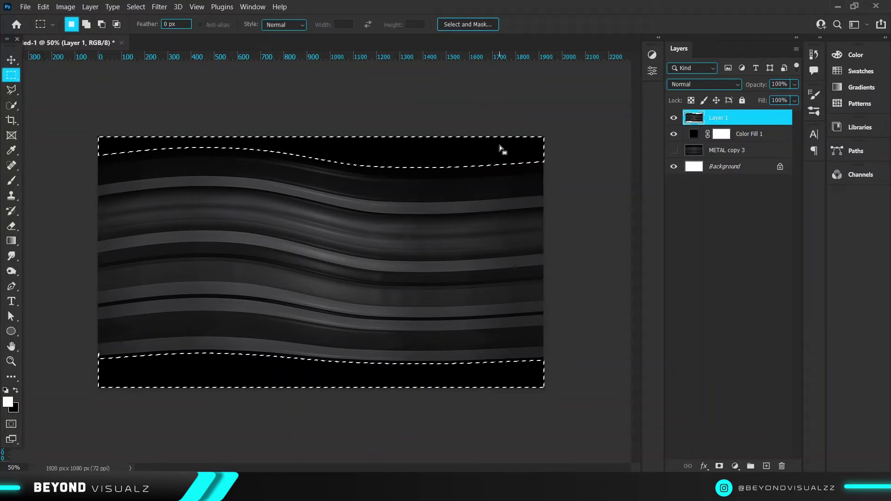
{"action": "key", "text": "ctrl+d"}
Rotate Layer 1's stripes upright, tilted about -22°, and move them to the left side.
{"action": "key", "text": "v"}
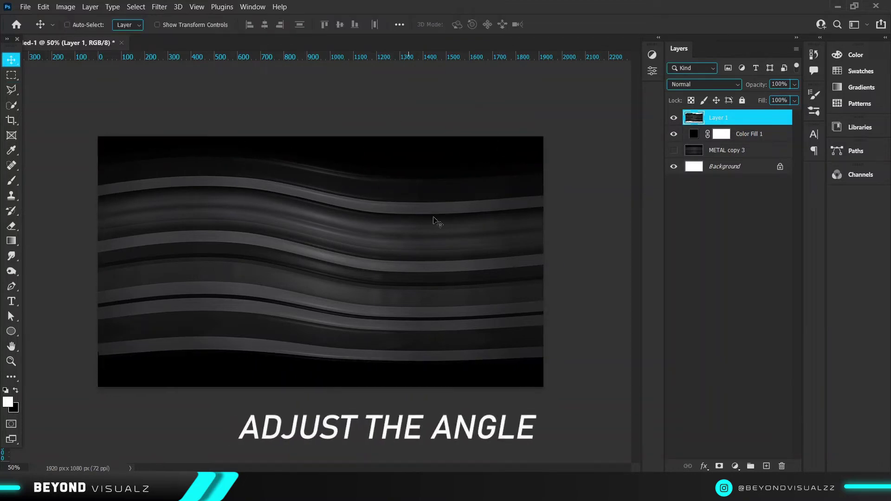
{"action": "key", "text": "ctrl+t"}
{"action": "left_click_drag", "start_coordinate": [552, 324], "coordinate": [390, 374]}
{"action": "left_click_drag", "start_coordinate": [346, 290], "coordinate": [206, 291]}
{"action": "key", "text": "Return"}
{"action": "key", "text": "ctrl+t"}
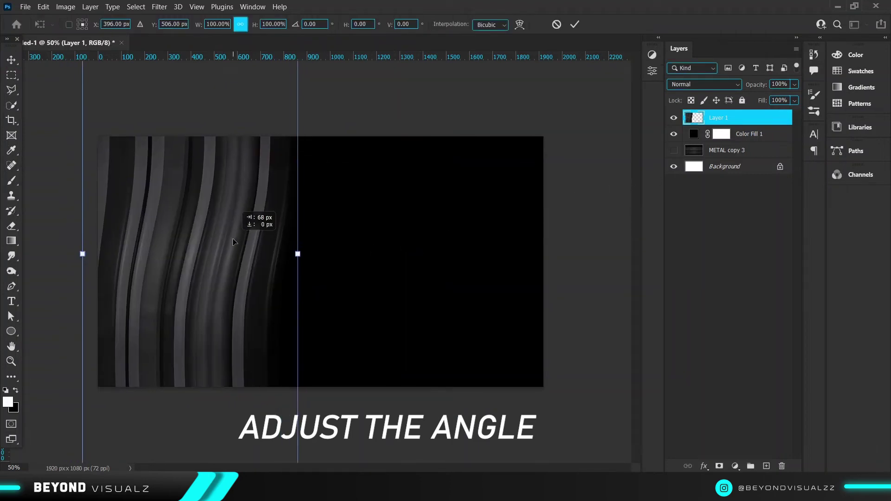
{"action": "left_click_drag", "start_coordinate": [306, 254], "coordinate": [302, 235]}
{"action": "left_click_drag", "start_coordinate": [378, 252], "coordinate": [262, 293]}
{"action": "left_click_drag", "start_coordinate": [316, 197], "coordinate": [328, 224]}
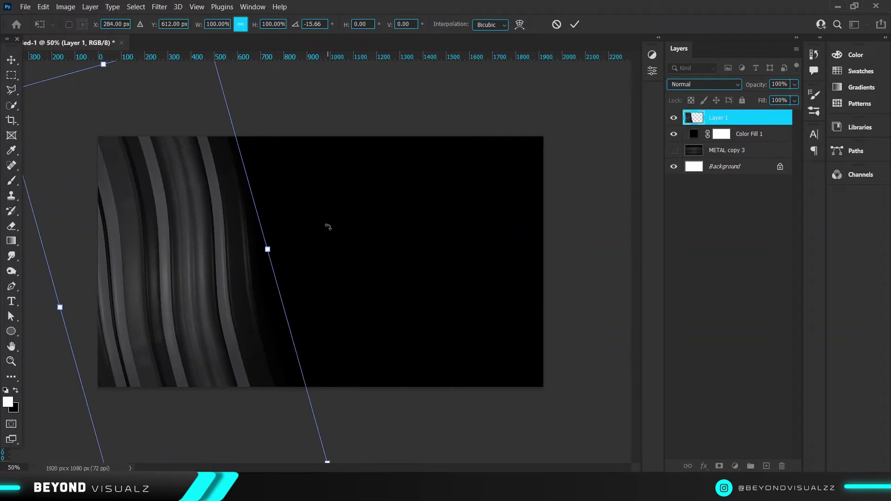
{"action": "key", "text": "Return"}
{"action": "left_click_drag", "start_coordinate": [158, 253], "coordinate": [185, 254]}
Add a white Solid Color fill layer blended only over brighter underlying tones via Blend If.
{"action": "left_click", "coordinate": [735, 466]}
{"action": "left_click", "coordinate": [758, 268]}
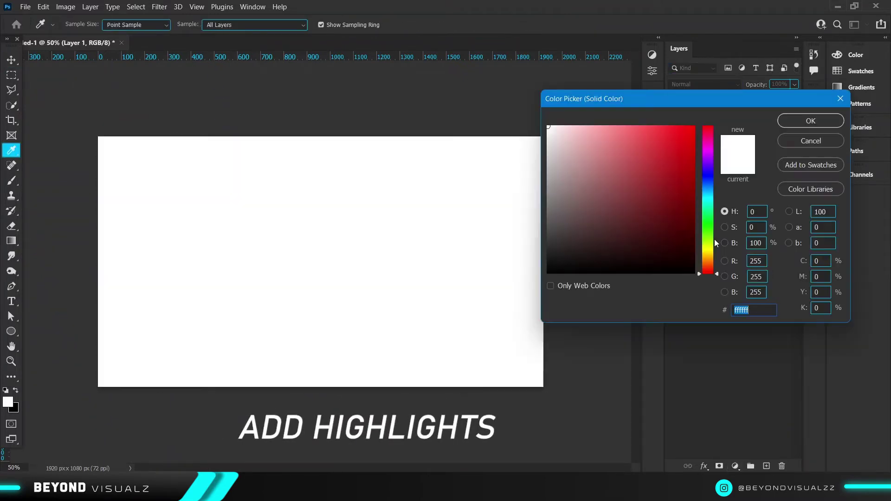
{"action": "left_click", "coordinate": [794, 119]}
{"action": "double_click", "coordinate": [785, 123]}
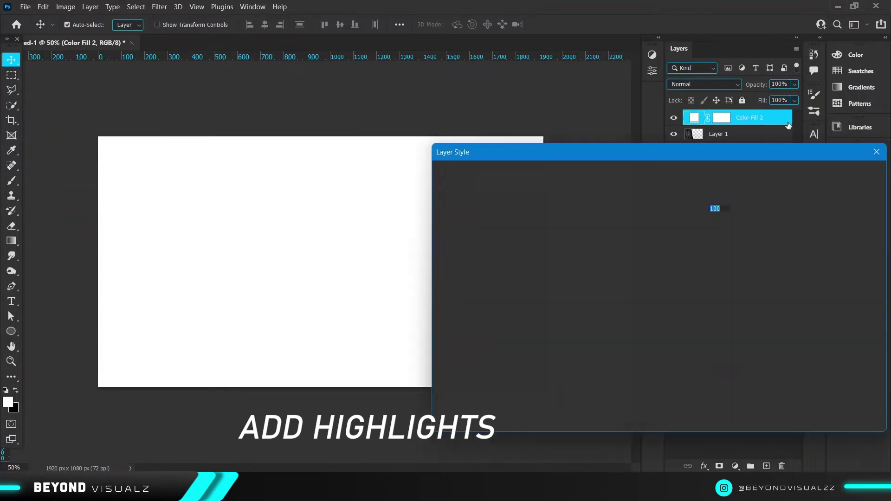
{"action": "left_click_drag", "start_coordinate": [595, 381], "coordinate": [659, 381]}
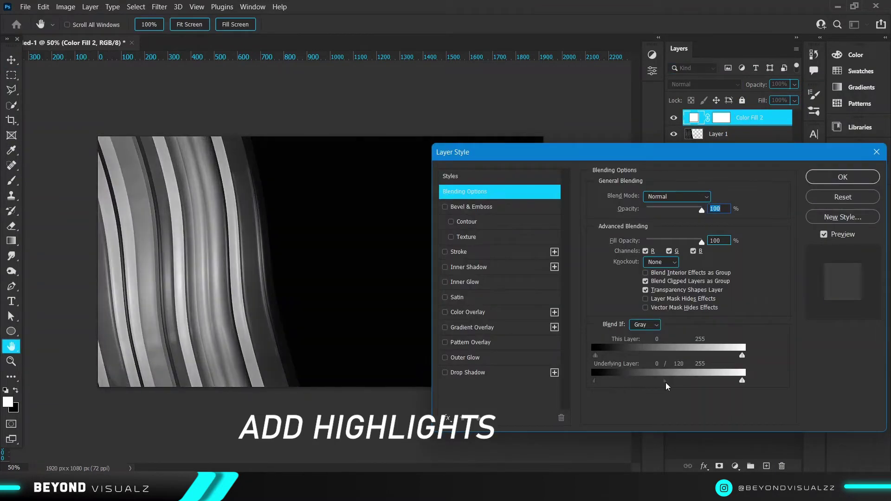
{"action": "left_click", "coordinate": [842, 176]}
Paint soft white highlights along the stripes on the Color Fill 2 mask.
{"action": "key", "text": "b"}
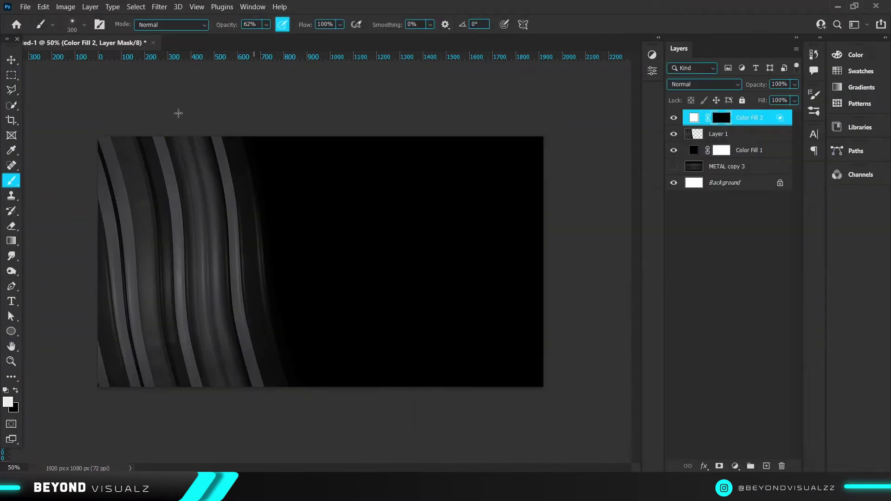
{"action": "left_click", "coordinate": [237, 260]}
{"action": "key", "text": "bracketright"}
{"action": "key", "text": "bracketright"}
{"action": "key", "text": "bracketright"}
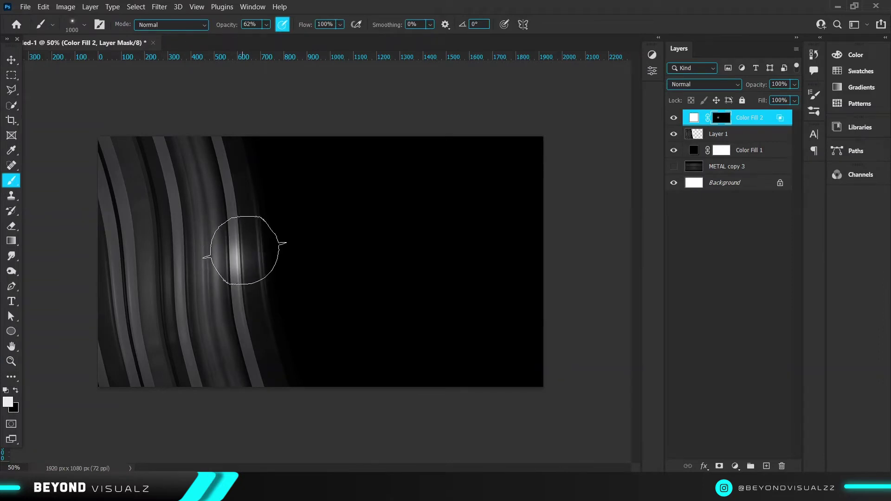
{"action": "left_click", "coordinate": [245, 251]}
{"action": "key", "text": "bracketright"}
{"action": "key", "text": "bracketright"}
{"action": "key", "text": "bracketright"}
{"action": "key", "text": "bracketleft"}
{"action": "key", "text": "bracketleft"}
{"action": "key", "text": "bracketleft"}
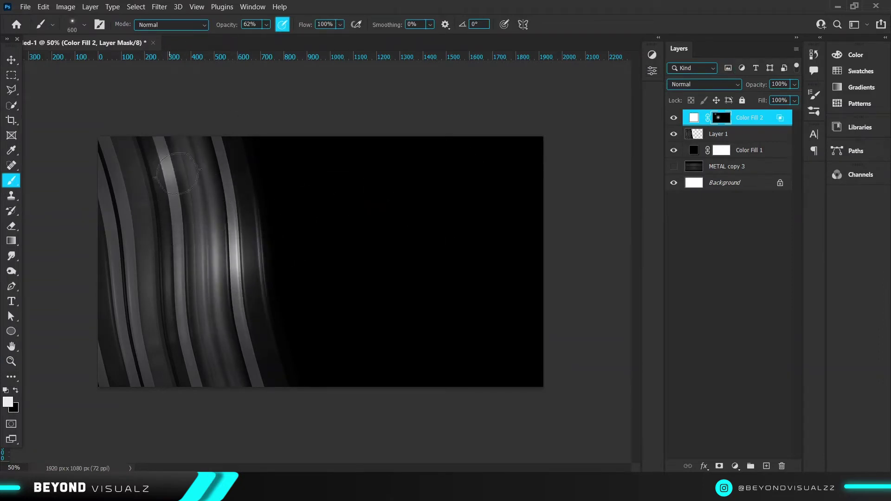
{"action": "left_click", "coordinate": [119, 292]}
{"action": "left_click", "coordinate": [119, 291]}
{"action": "key", "text": "bracketright"}
{"action": "key", "text": "bracketright"}
{"action": "key", "text": "bracketright"}
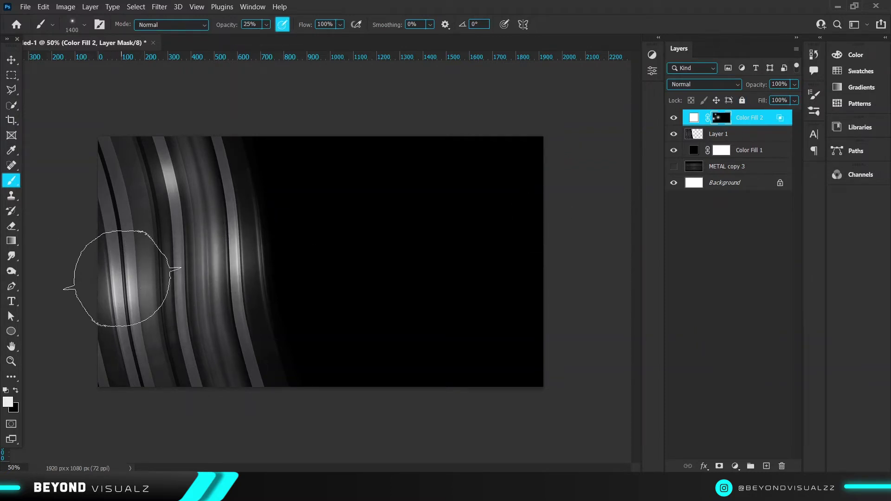
Merge Layer 1 into Color Fill 2 as a single layer.
{"action": "key", "text": "v"}
{"action": "right_click", "coordinate": [742, 116]}
{"action": "left_click", "coordinate": [608, 346]}
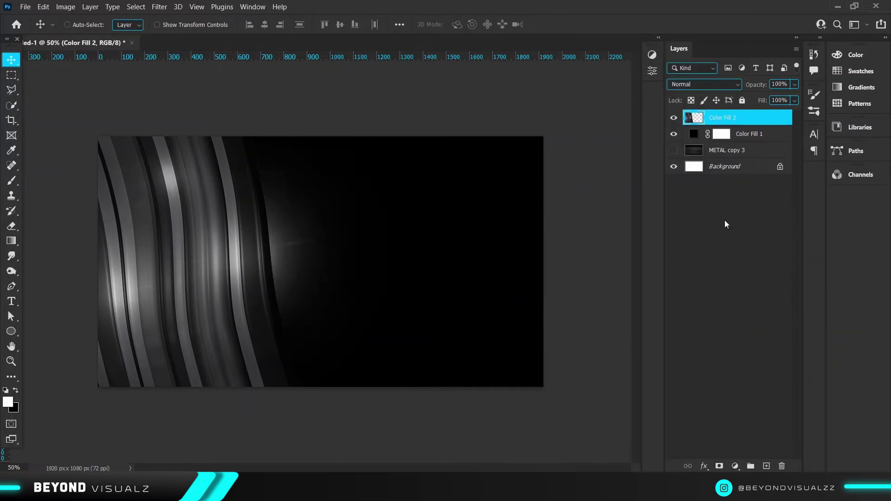
{"action": "key", "text": "ctrl+z"}
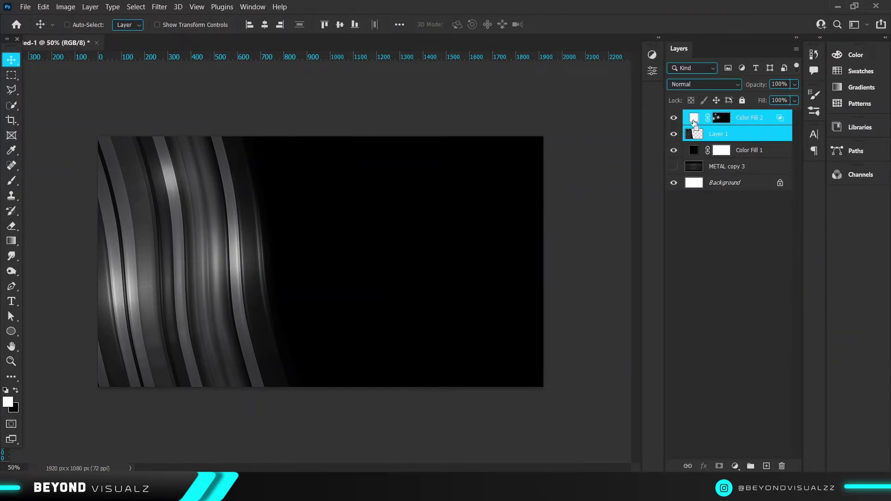
{"action": "left_click", "coordinate": [707, 119]}
{"action": "key", "text": "b"}
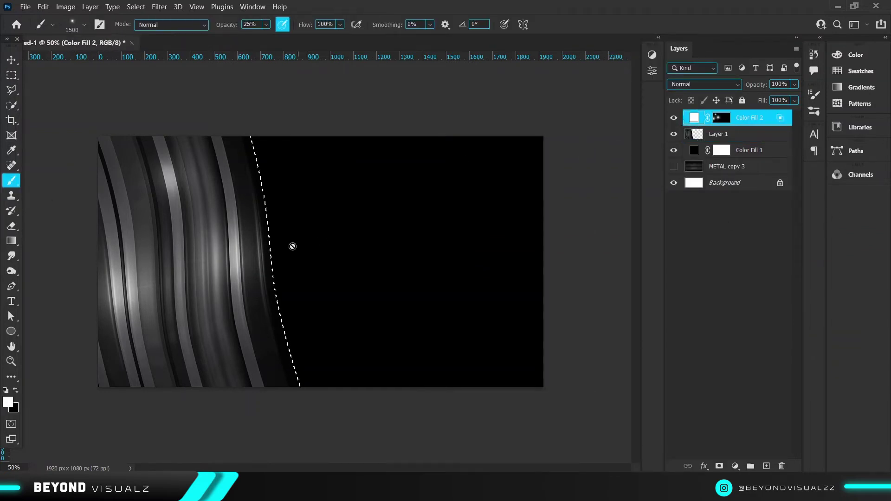
{"action": "left_click", "coordinate": [721, 118]}
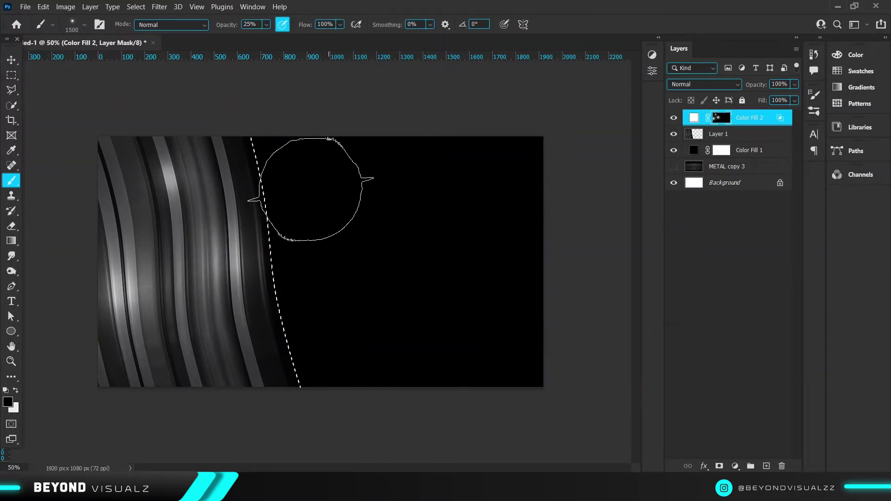
{"action": "right_click", "coordinate": [731, 138]}
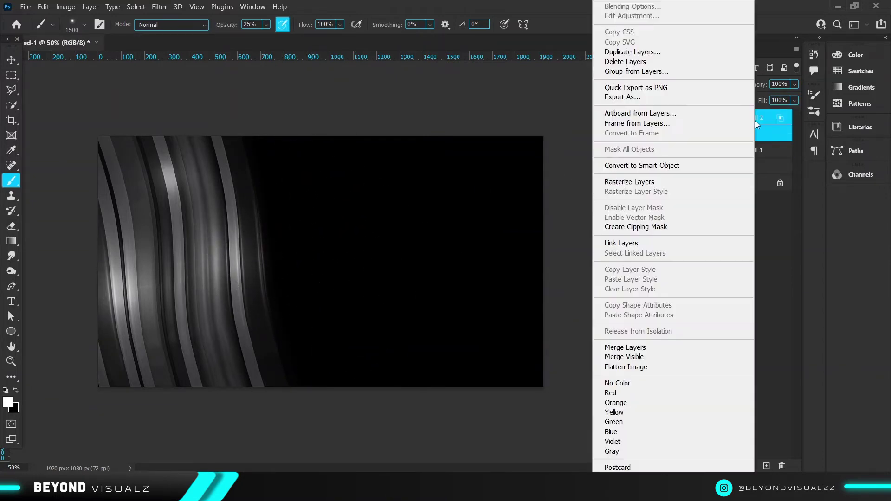
{"action": "left_click", "coordinate": [613, 371]}
{"action": "left_click", "coordinate": [18, 58]}
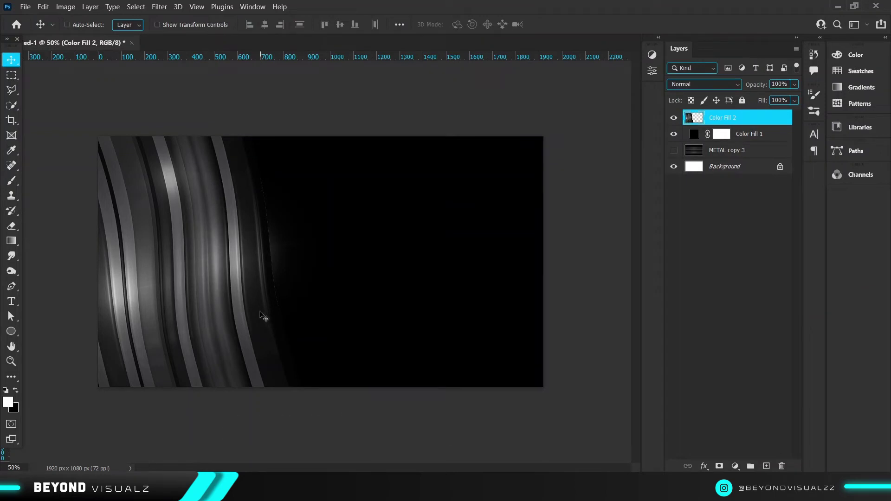
Duplicate Color Fill 2, rotate the original to about 45° and shrink it to 84%.
{"action": "key", "text": "ctrl+j"}
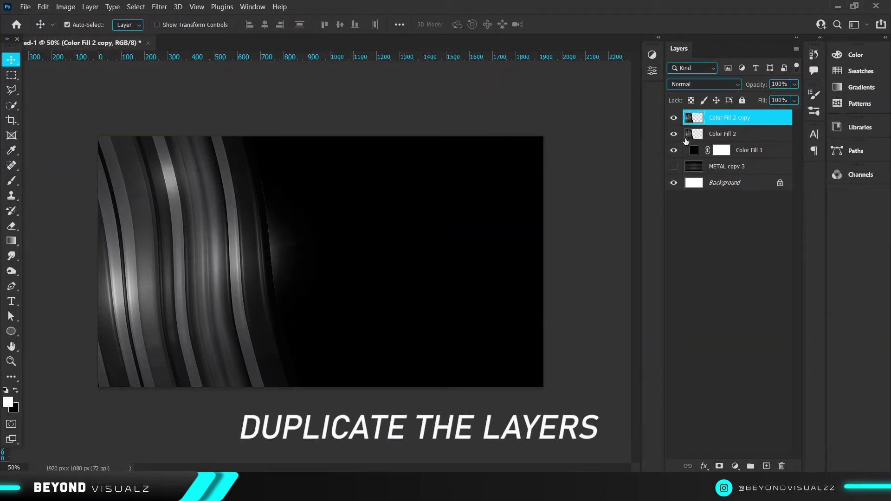
{"action": "left_click", "coordinate": [686, 139]}
{"action": "key", "text": "ctrl+t"}
{"action": "left_click_drag", "start_coordinate": [223, 252], "coordinate": [432, 252]}
{"action": "left_click_drag", "start_coordinate": [563, 195], "coordinate": [563, 319]}
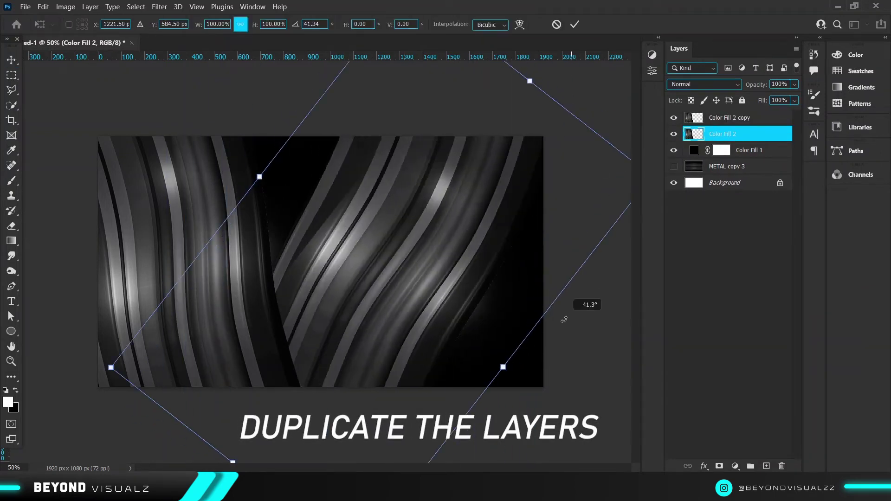
{"action": "left_click_drag", "start_coordinate": [473, 224], "coordinate": [380, 168]}
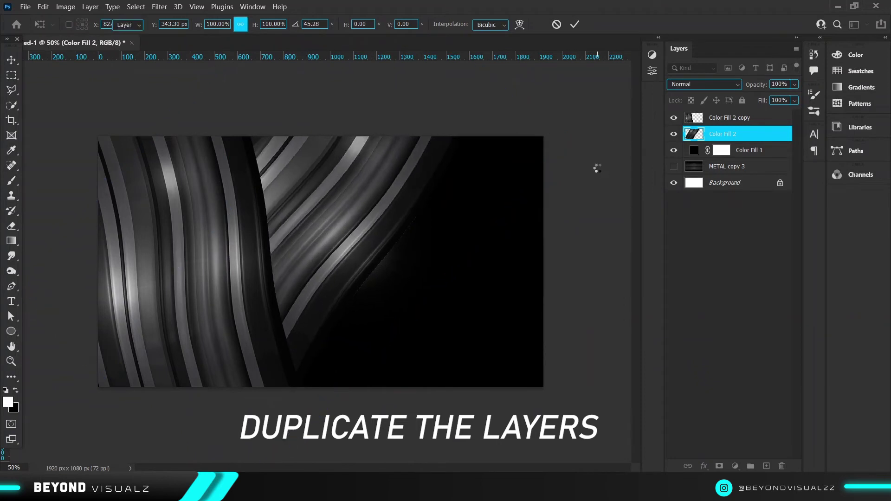
{"action": "key", "text": "Return"}
{"action": "key", "text": "ctrl+t"}
{"action": "left_click_drag", "start_coordinate": [377, 191], "coordinate": [381, 206]}
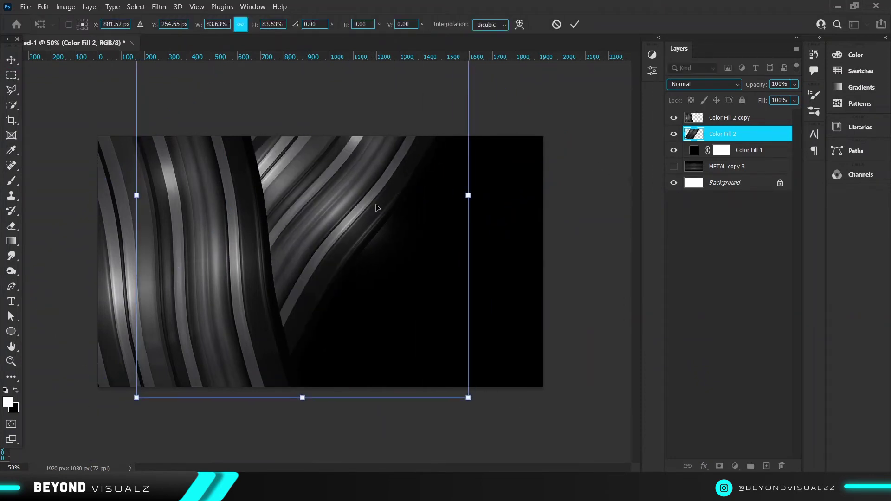
{"action": "key", "text": "Return"}
Add Color Fill 2 copy 2, repositioned and rotated to about -37°.
{"action": "key", "text": "ctrl+j"}
{"action": "key", "text": "ctrl+t"}
{"action": "mouse_move", "coordinate": [439, 269]}
{"action": "left_mouse_down"}
{"action": "mouse_move", "coordinate": [571, 340]}
{"action": "mouse_move", "coordinate": [510, 399]}
{"action": "mouse_move", "coordinate": [513, 119]}
{"action": "left_mouse_up"}
{"action": "key", "text": "Return"}
{"action": "left_click_drag", "start_coordinate": [738, 133], "coordinate": [758, 158]}
{"action": "key", "text": "ctrl+t"}
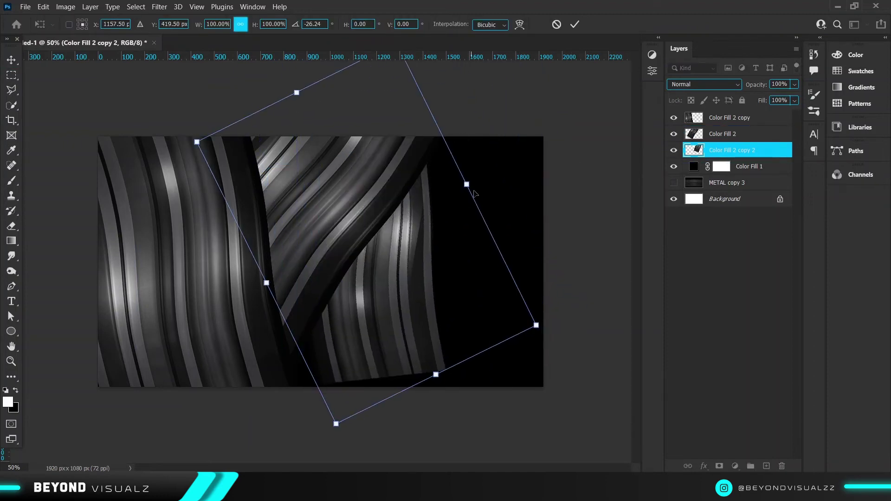
{"action": "mouse_move", "coordinate": [441, 266]}
{"action": "left_mouse_down"}
{"action": "mouse_move", "coordinate": [549, 207]}
{"action": "mouse_move", "coordinate": [548, 145]}
{"action": "left_mouse_up"}
{"action": "key", "text": "Return"}
Add a topmost ribbon copy, enlarged and rotated diagonally across the lower right.
{"action": "key", "text": "ctrl+j"}
{"action": "key", "text": "ctrl+shift+bracketright"}
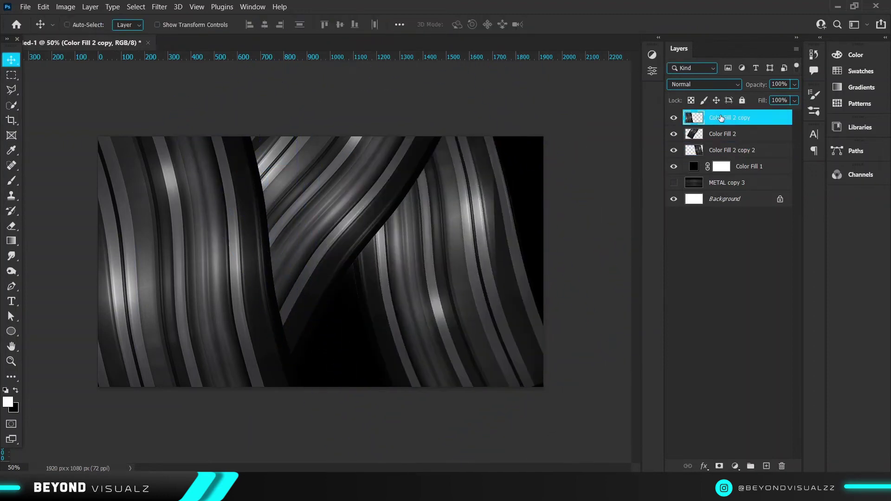
{"action": "key", "text": "ctrl+t"}
{"action": "left_click_drag", "start_coordinate": [488, 129], "coordinate": [599, 227]}
{"action": "key", "text": "ctrl+minus"}
{"action": "left_click_drag", "start_coordinate": [478, 230], "coordinate": [591, 98]}
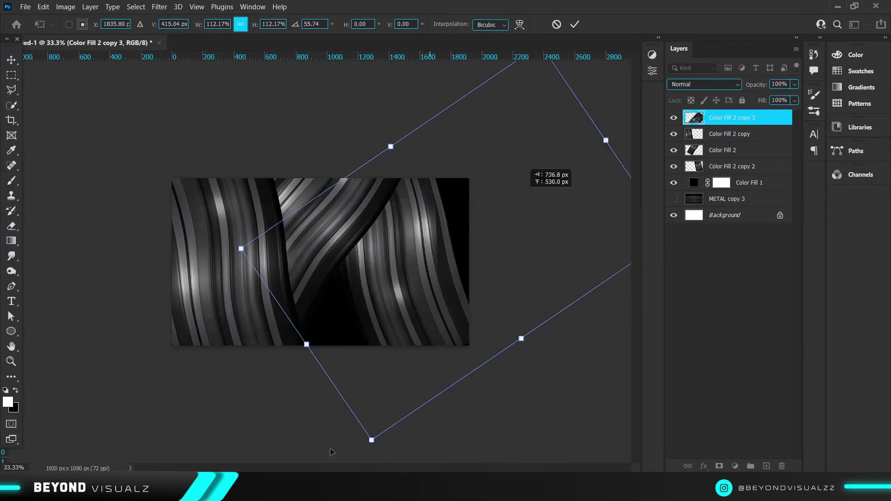
{"action": "mouse_move", "coordinate": [398, 456]}
{"action": "left_mouse_down"}
{"action": "mouse_move", "coordinate": [548, 243]}
{"action": "mouse_move", "coordinate": [534, 248]}
{"action": "left_mouse_up"}
{"action": "key", "text": "Return"}
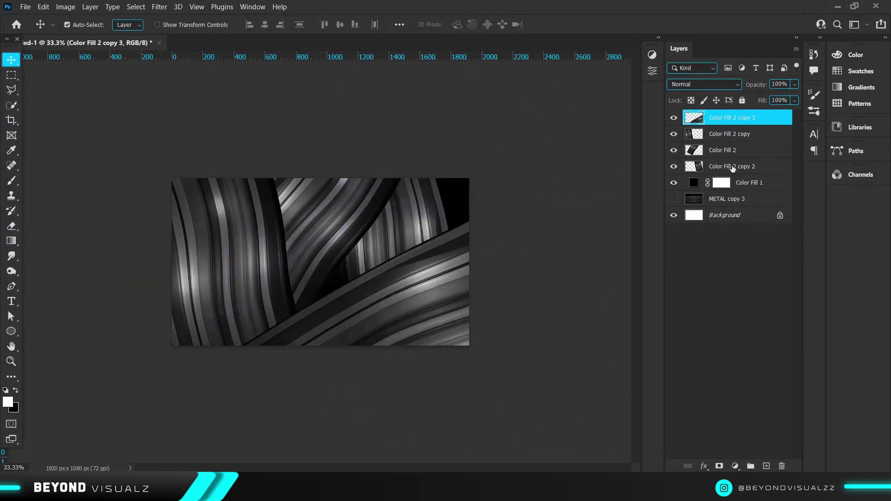
Add a Gradient Fill layer whose right-hand colour stop is black #000000.
{"action": "left_click", "coordinate": [735, 466]}
{"action": "left_click", "coordinate": [742, 275]}
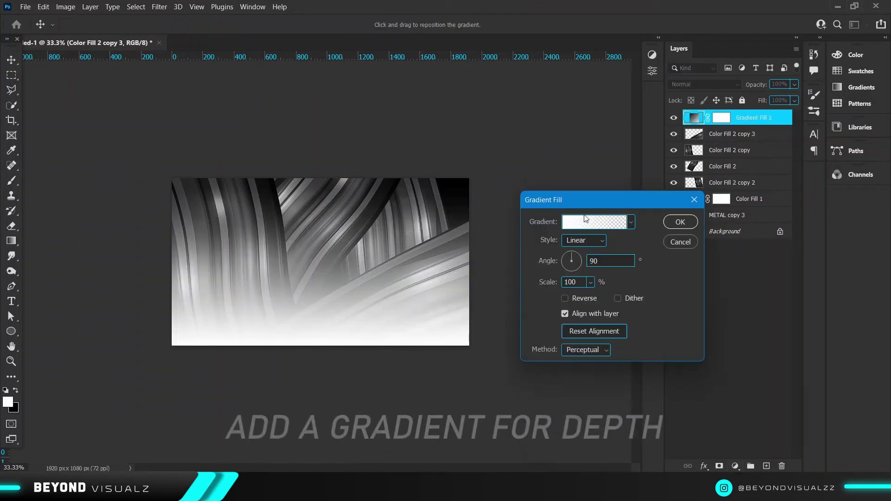
{"action": "left_click", "coordinate": [576, 223]}
{"action": "left_click", "coordinate": [780, 370]}
{"action": "left_click", "coordinate": [596, 420]}
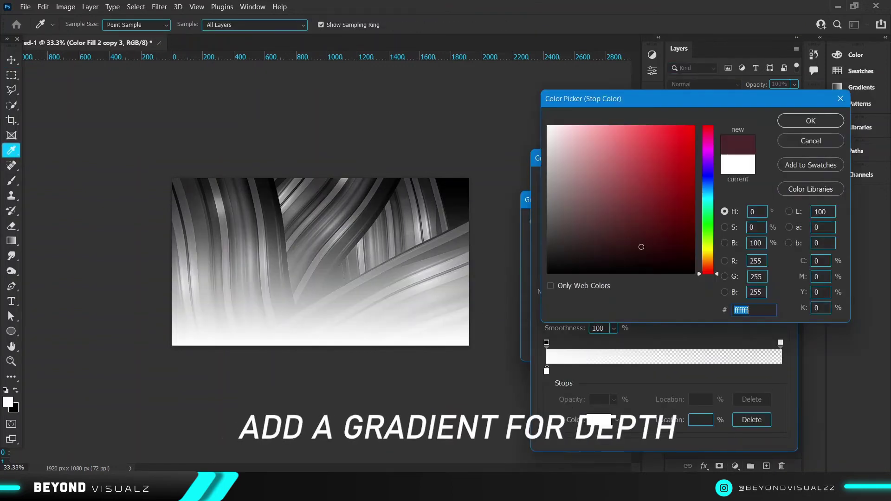
{"action": "double_click", "coordinate": [756, 308]}
{"action": "type", "text": "000000"}
{"action": "left_click", "coordinate": [808, 122]}
{"action": "left_click", "coordinate": [766, 185]}
Make the black gradient a reversed radial, scale it to about 253% and apply it.
{"action": "left_click", "coordinate": [584, 239]}
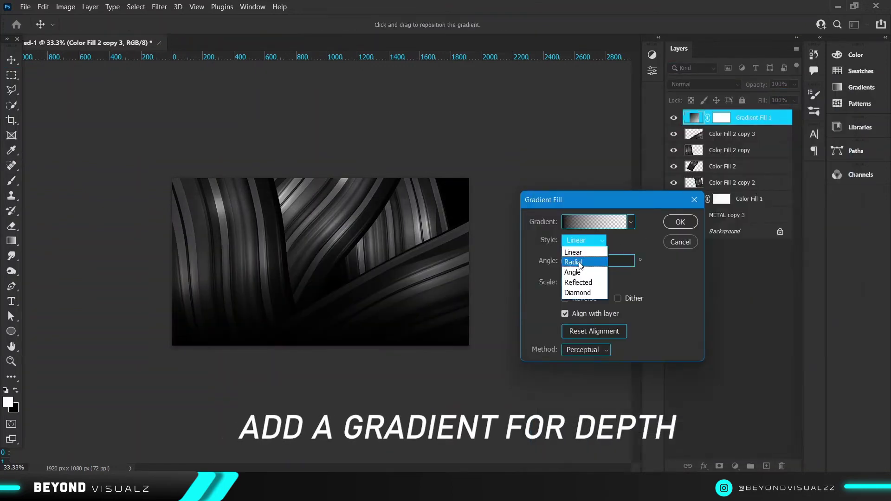
{"action": "left_click", "coordinate": [565, 298]}
{"action": "left_click_drag", "start_coordinate": [593, 296], "coordinate": [598, 297]}
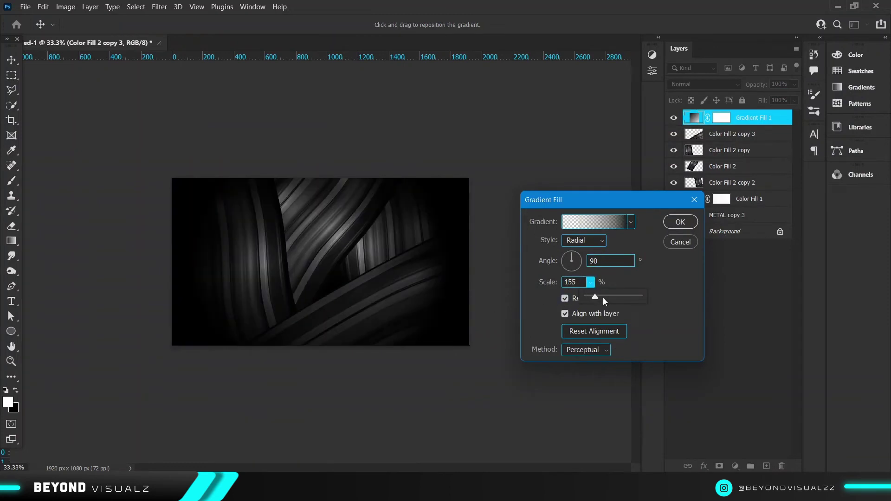
{"action": "left_click_drag", "start_coordinate": [297, 238], "coordinate": [298, 231]}
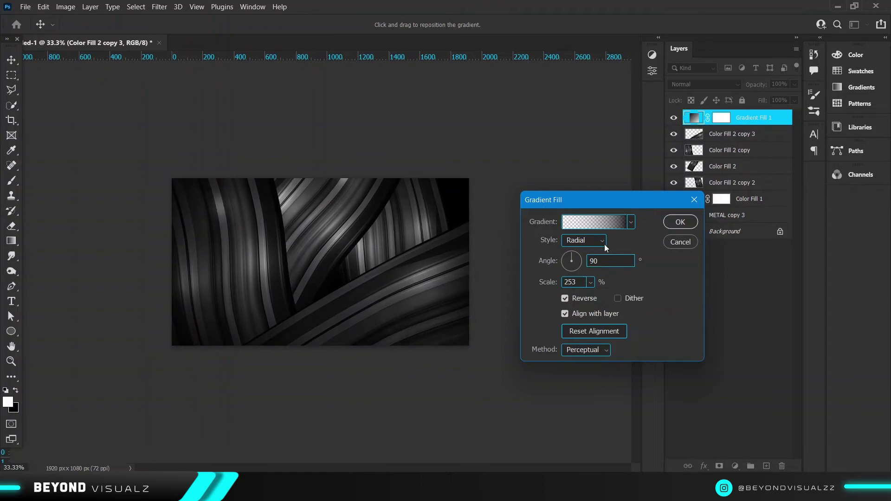
{"action": "key", "text": "Return"}
{"action": "left_click", "coordinate": [730, 155]}
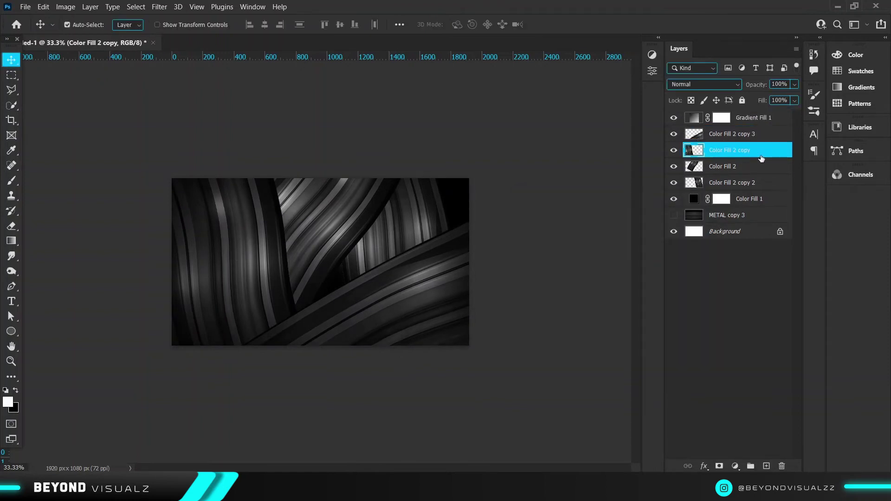
Give Color Fill 2 copy a large soft drop shadow and lower Color Fill 2 copy 2 to 67% opacity.
{"action": "double_click", "coordinate": [761, 159]}
{"action": "left_click", "coordinate": [468, 373]}
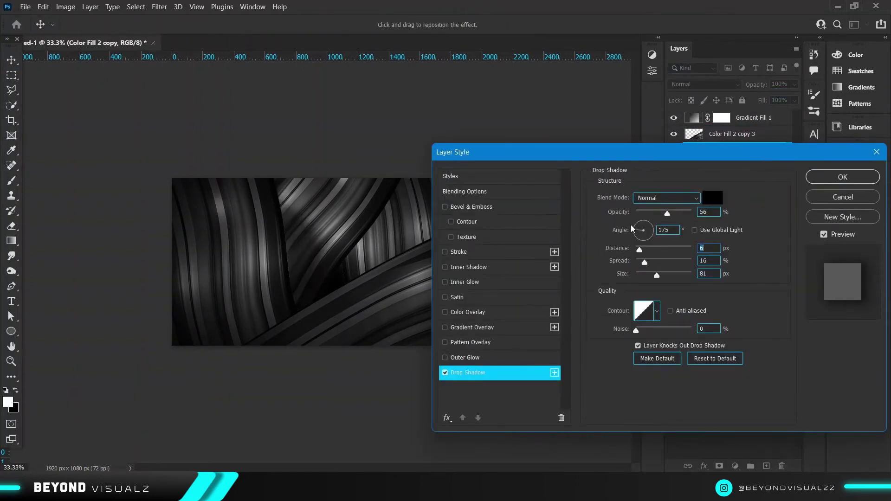
{"action": "left_click_drag", "start_coordinate": [656, 275], "coordinate": [686, 275]}
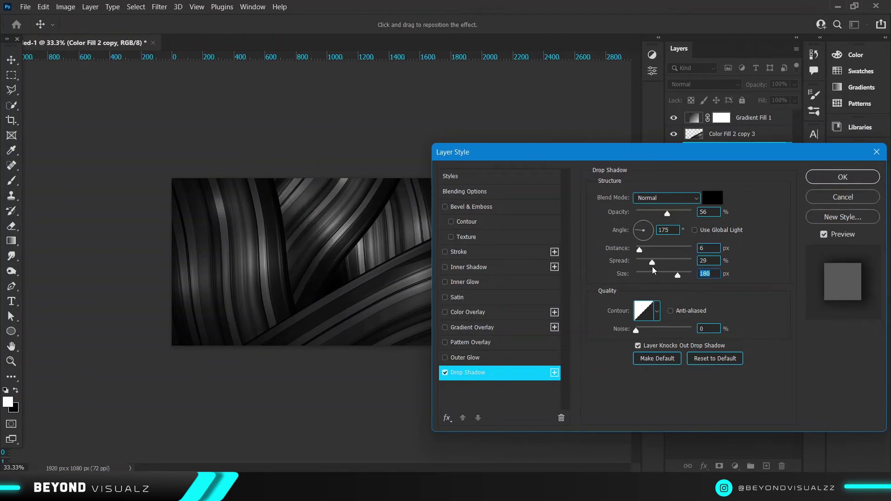
{"action": "key", "text": "Return"}
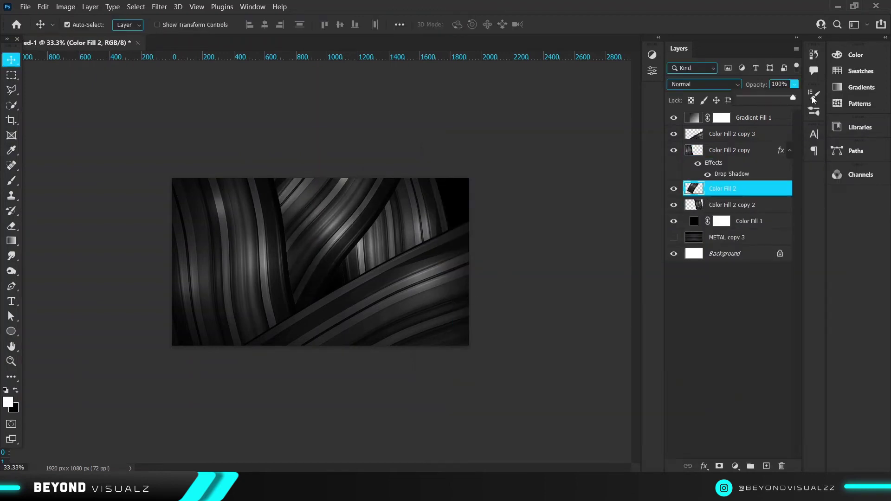
{"action": "key", "text": "alt+bracketleft"}
{"action": "left_click_drag", "start_coordinate": [795, 98], "coordinate": [776, 101]}
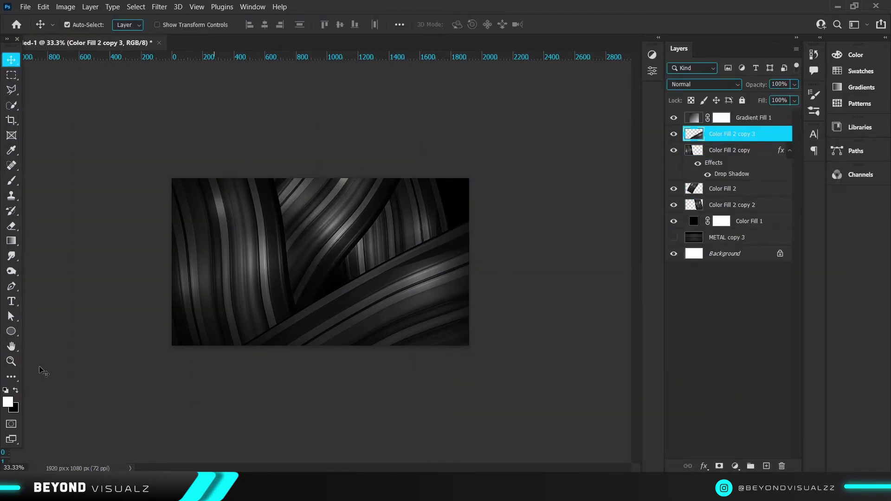
Add a Curves adjustment layer with an RGB S-curve: darker shadows, brighter highlights.
{"action": "left_click", "coordinate": [731, 193]}
{"action": "left_click", "coordinate": [752, 118]}
{"action": "left_click", "coordinate": [731, 188]}
{"action": "left_click", "coordinate": [751, 118]}
{"action": "left_click", "coordinate": [734, 466]}
{"action": "left_click", "coordinate": [742, 313]}
{"action": "left_click_drag", "start_coordinate": [568, 169], "coordinate": [568, 175]}
{"action": "mouse_move", "coordinate": [604, 134]}
{"action": "left_mouse_down"}
{"action": "mouse_move", "coordinate": [605, 124]}
{"action": "mouse_move", "coordinate": [592, 127]}
{"action": "left_mouse_up"}
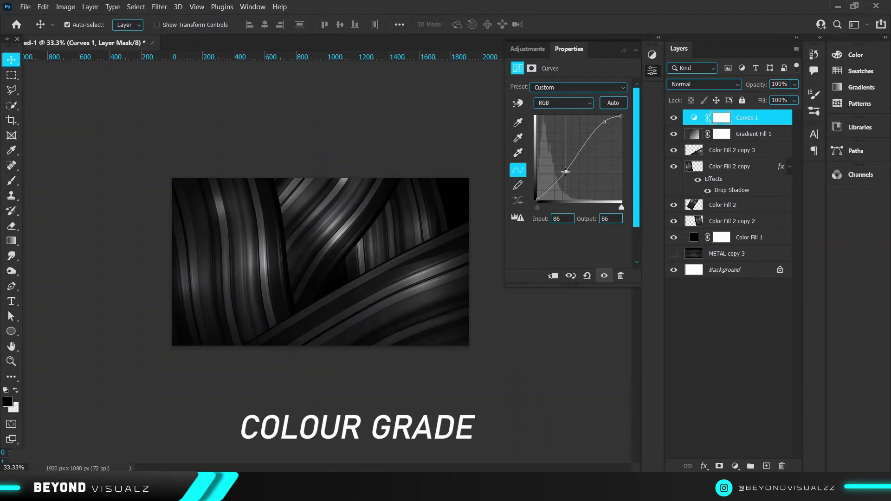
Raise the Blue midtones and lower the Green curve slightly for a cool blue tint.
{"action": "left_click", "coordinate": [563, 103]}
{"action": "left_click", "coordinate": [548, 133]}
{"action": "left_click_drag", "start_coordinate": [571, 166], "coordinate": [571, 160]}
{"action": "left_click", "coordinate": [564, 102]}
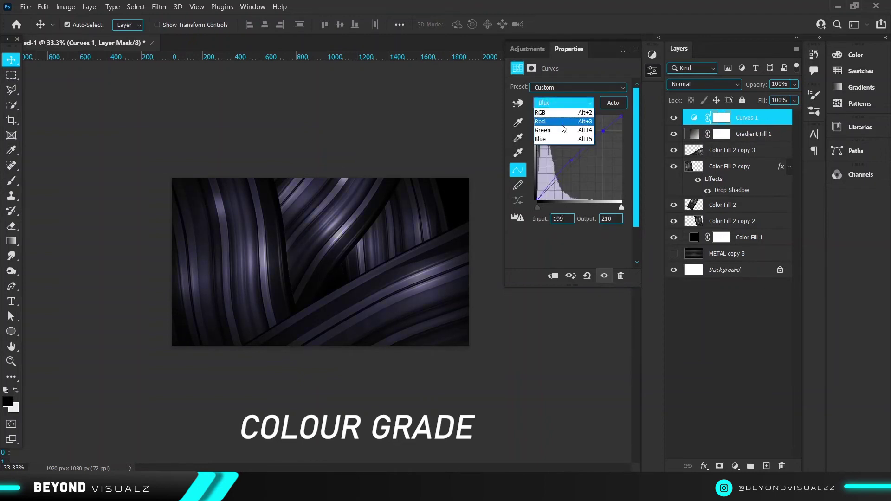
{"action": "left_click", "coordinate": [548, 124]}
{"action": "left_click_drag", "start_coordinate": [610, 128], "coordinate": [610, 132]}
{"action": "left_click_drag", "start_coordinate": [578, 157], "coordinate": [578, 158]}
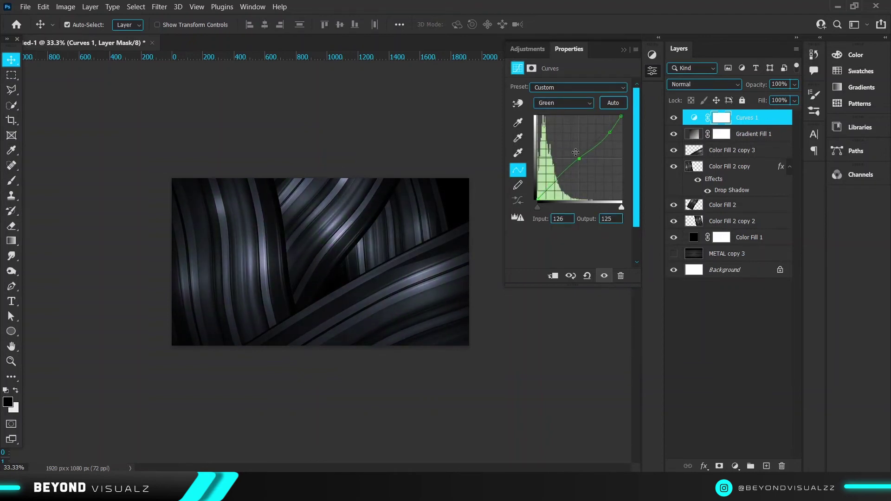
{"action": "left_click", "coordinate": [564, 102]}
{"action": "left_click", "coordinate": [548, 133]}
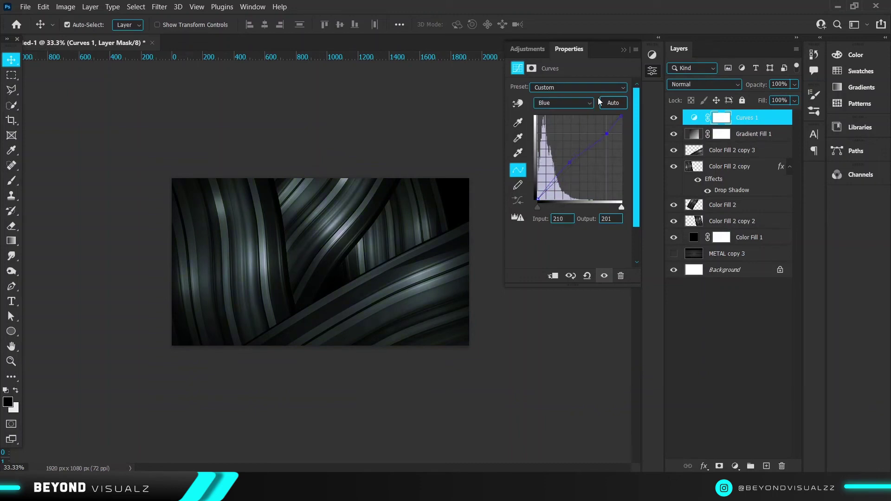
Close the Curves properties, refit the view and select the Curves 1 layer.
{"action": "left_click", "coordinate": [652, 71]}
{"action": "key", "text": "ctrl+0"}
{"action": "key", "text": "ctrl+minus"}
{"action": "left_click", "coordinate": [747, 127]}
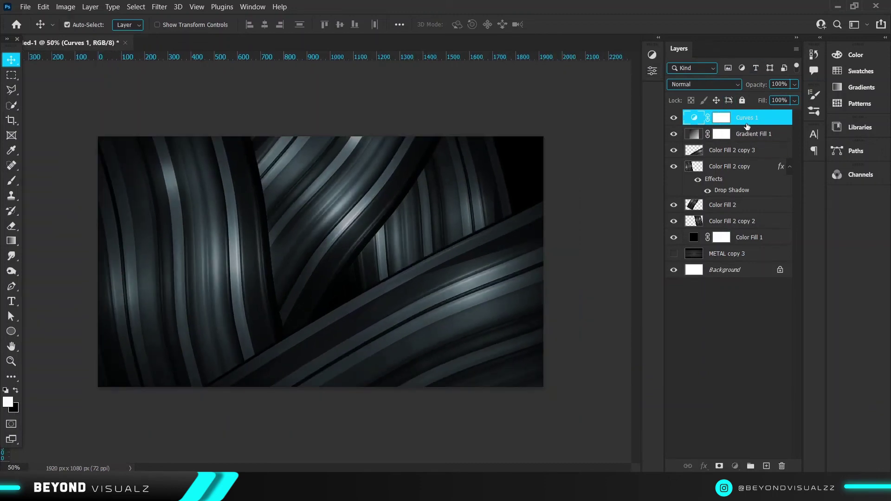
Add a white Solid Color fill limited by Blend If to the bright metal.
{"action": "left_click", "coordinate": [735, 466]}
{"action": "left_click", "coordinate": [742, 269]}
{"action": "left_click", "coordinate": [812, 121]}
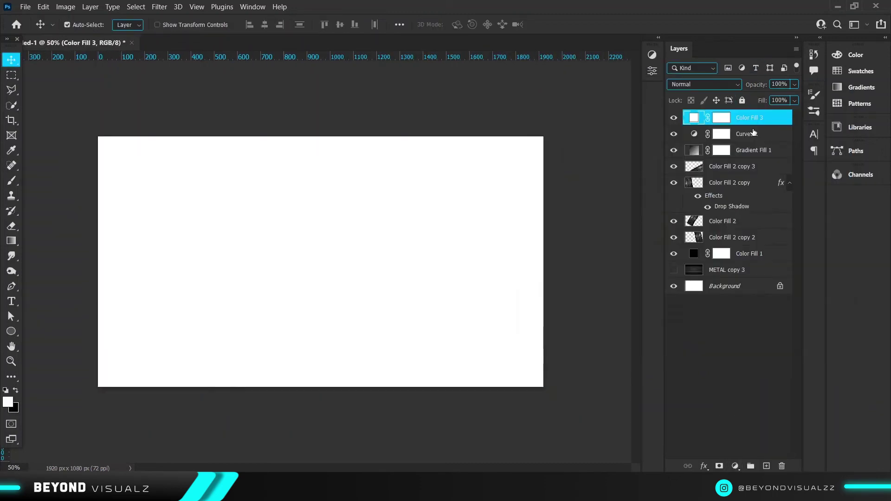
{"action": "double_click", "coordinate": [761, 118]}
{"action": "left_click", "coordinate": [846, 177]}
{"action": "left_click", "coordinate": [721, 117]}
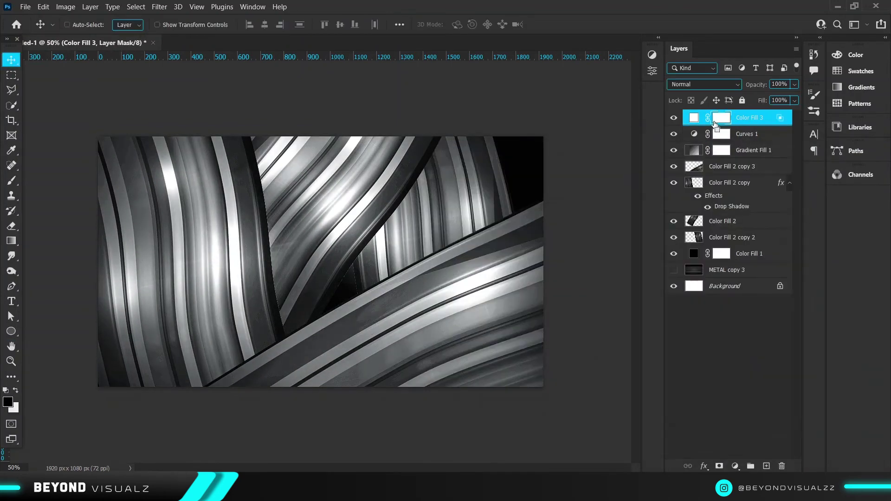
Invert its mask and brush soft white highlights onto the left ribbon and lower diagonal band.
{"action": "key", "text": "ctrl+i"}
{"action": "key", "text": "b"}
{"action": "key", "text": "x"}
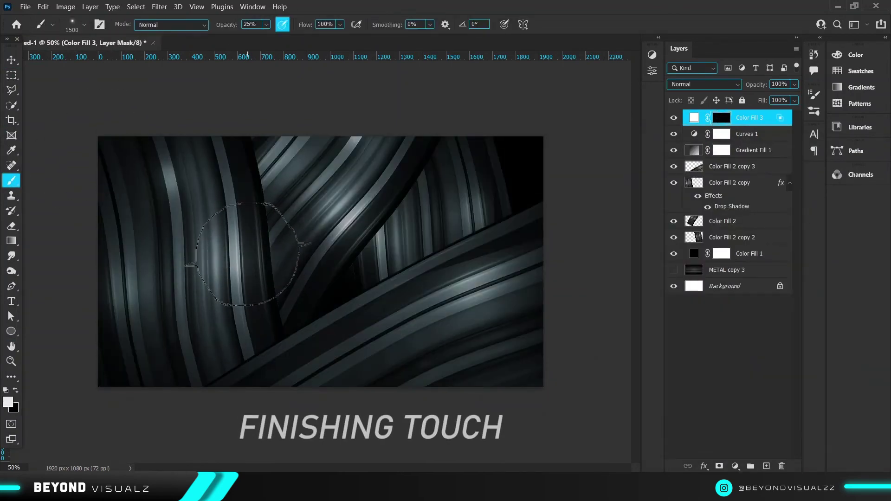
{"action": "key", "text": "bracketleft"}
{"action": "key", "text": "bracketleft"}
{"action": "key", "text": "bracketleft"}
{"action": "mouse_move", "coordinate": [238, 255]}
{"action": "left_mouse_down"}
{"action": "mouse_move", "coordinate": [350, 212]}
{"action": "mouse_move", "coordinate": [439, 226]}
{"action": "left_mouse_up"}
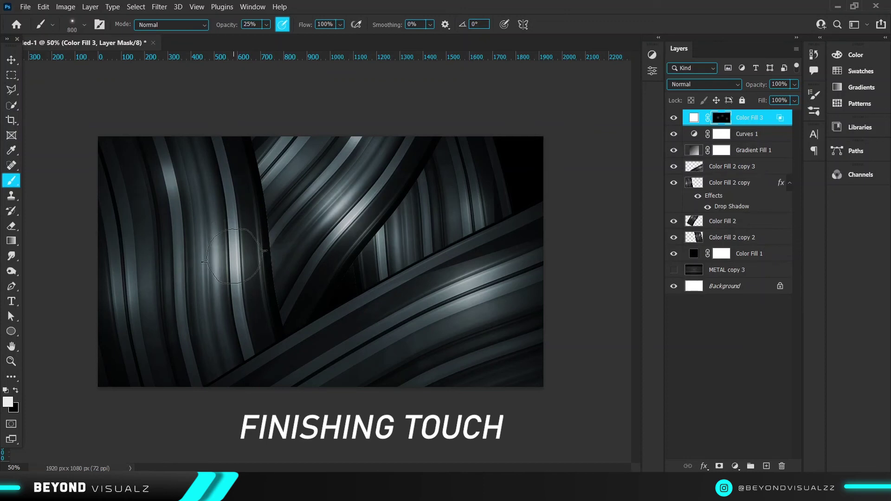
{"action": "mouse_move", "coordinate": [484, 286]}
{"action": "left_mouse_down"}
{"action": "mouse_move", "coordinate": [441, 307]}
{"action": "mouse_move", "coordinate": [362, 209]}
{"action": "mouse_move", "coordinate": [339, 147]}
{"action": "left_mouse_up"}
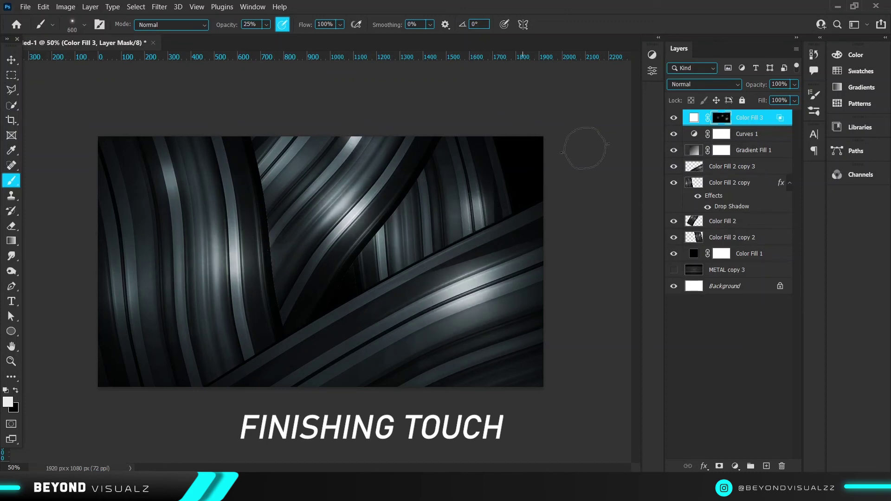
Merge all the ribbon and effect layers into one.
{"action": "left_click", "coordinate": [759, 258], "text": "shift"}
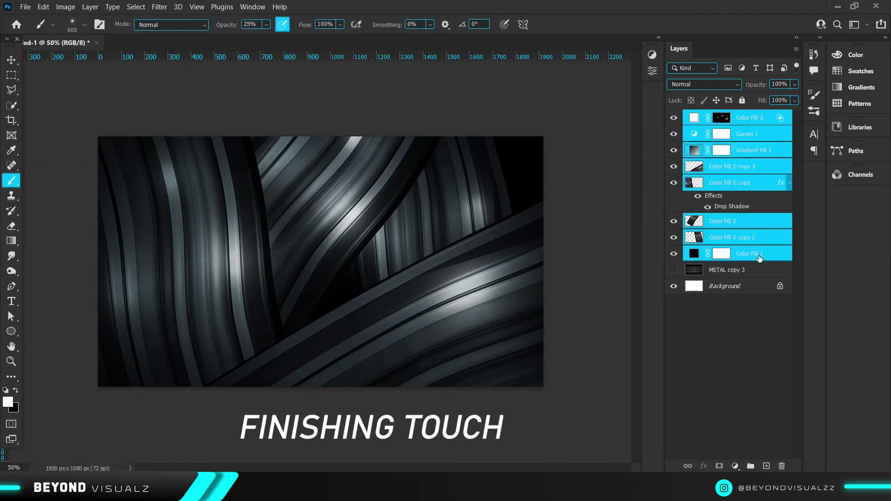
{"action": "right_click", "coordinate": [759, 259]}
{"action": "left_click", "coordinate": [622, 351]}
In Camera Raw, set Clarity +31, Exposure −0.55, boost Vibrance, and check Detail and Color Grading.
{"action": "left_click", "coordinate": [159, 7]}
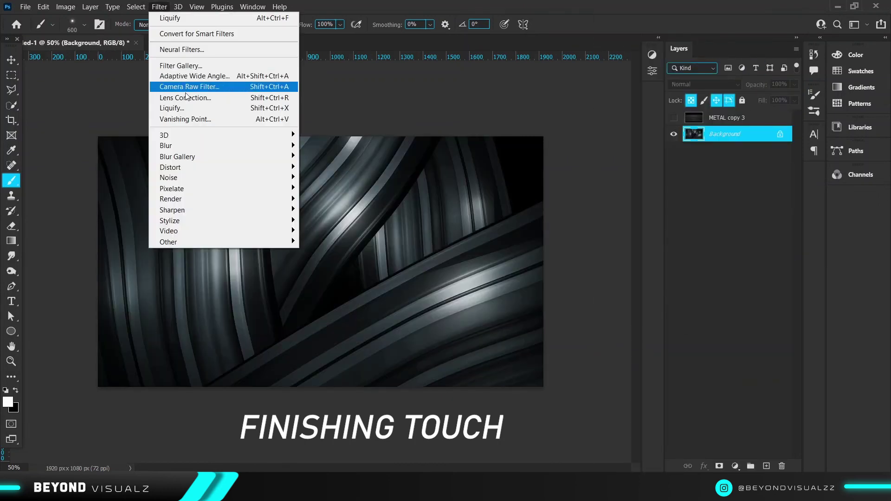
{"action": "left_click", "coordinate": [186, 89]}
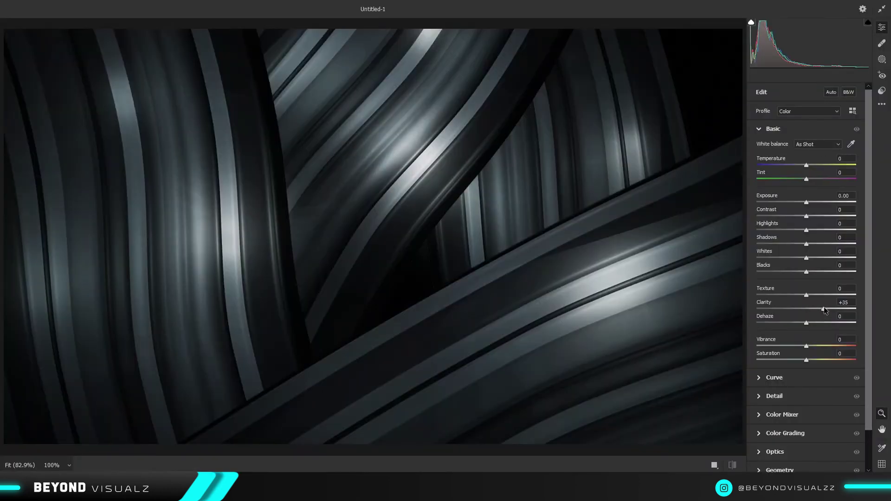
{"action": "left_click_drag", "start_coordinate": [824, 309], "coordinate": [822, 309]}
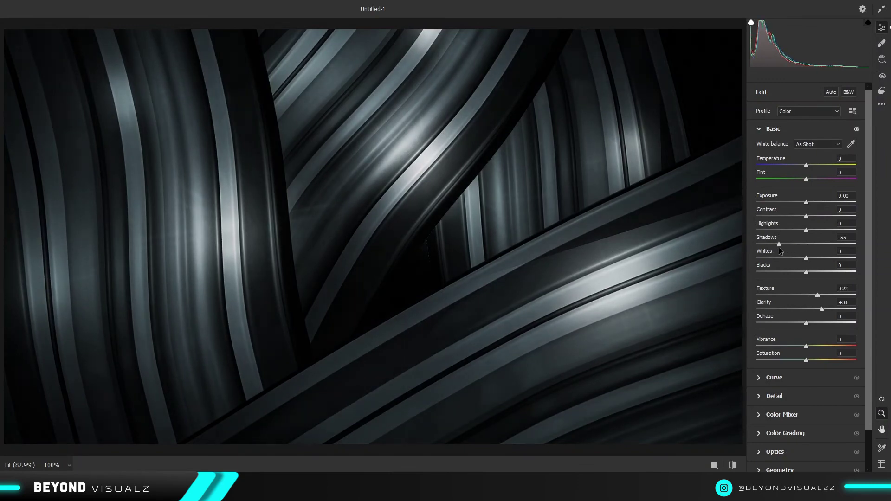
{"action": "left_click_drag", "start_coordinate": [802, 202], "coordinate": [801, 202]}
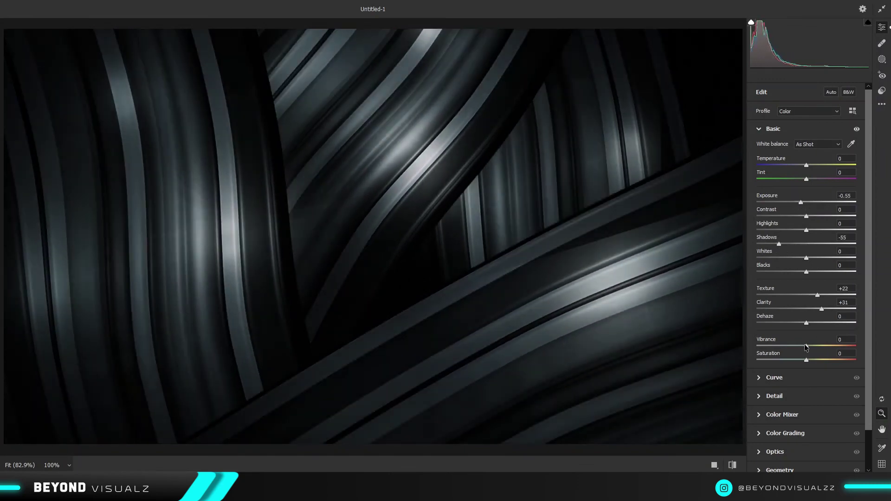
{"action": "left_click_drag", "start_coordinate": [806, 346], "coordinate": [823, 346]}
{"action": "left_click", "coordinate": [762, 399]}
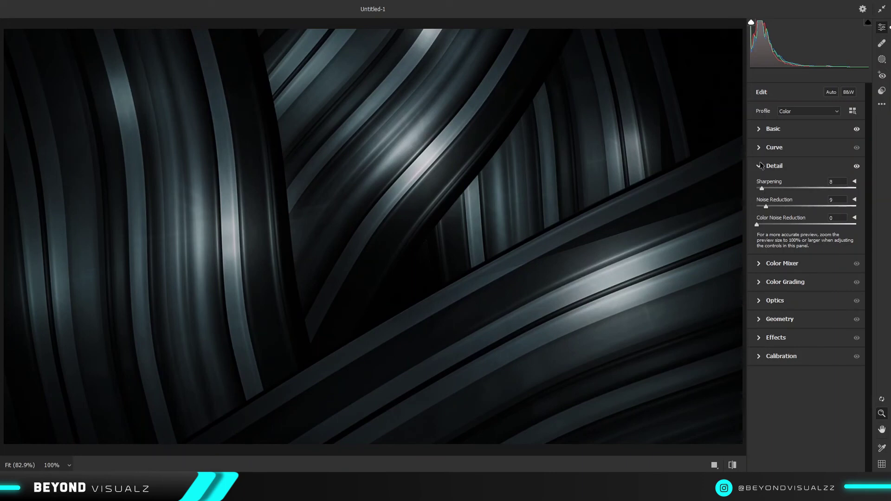
{"action": "left_click", "coordinate": [761, 148]}
{"action": "left_click", "coordinate": [762, 333]}
{"action": "left_click", "coordinate": [761, 282]}
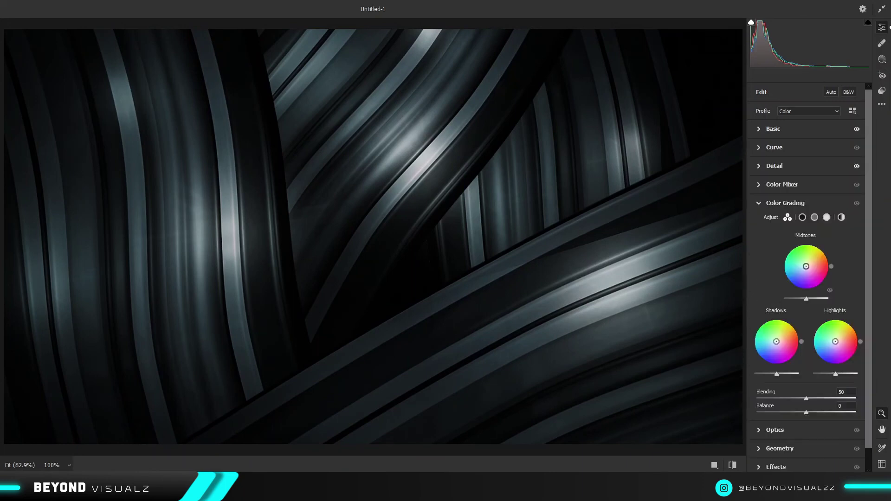